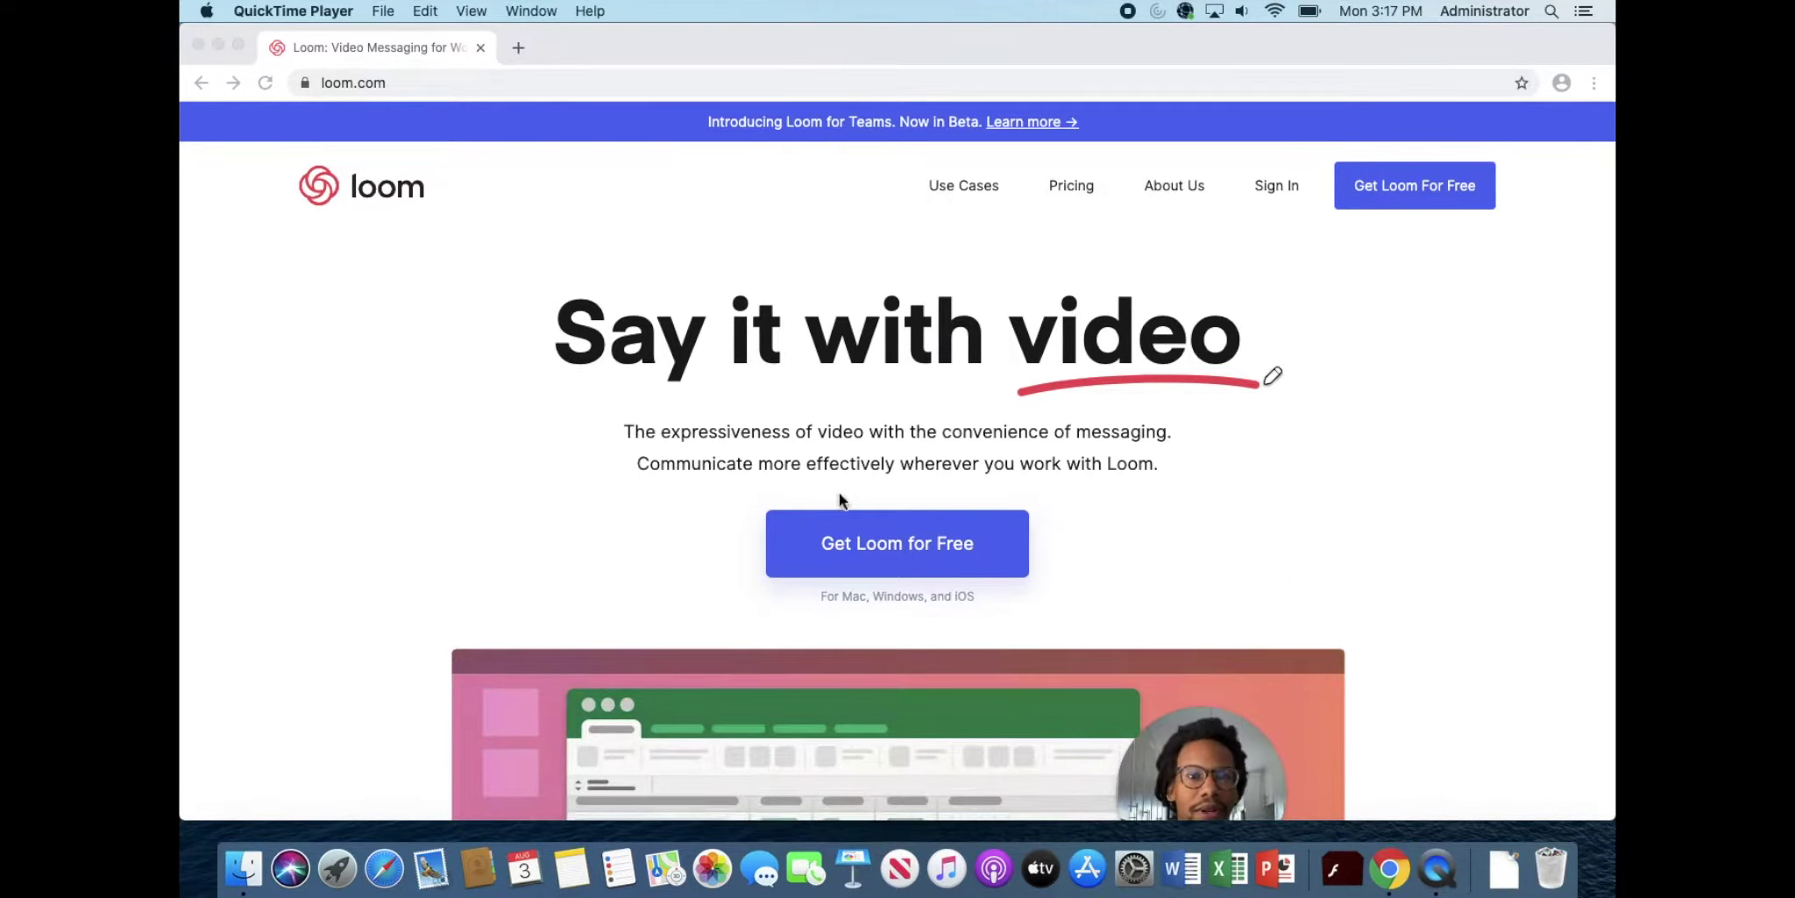
# Step: Go from loom.com's Get Loom for Free to the sign-up page and choose Sign up with Google
pyautogui.click(1218, 464)
pyautogui.click(857, 569)
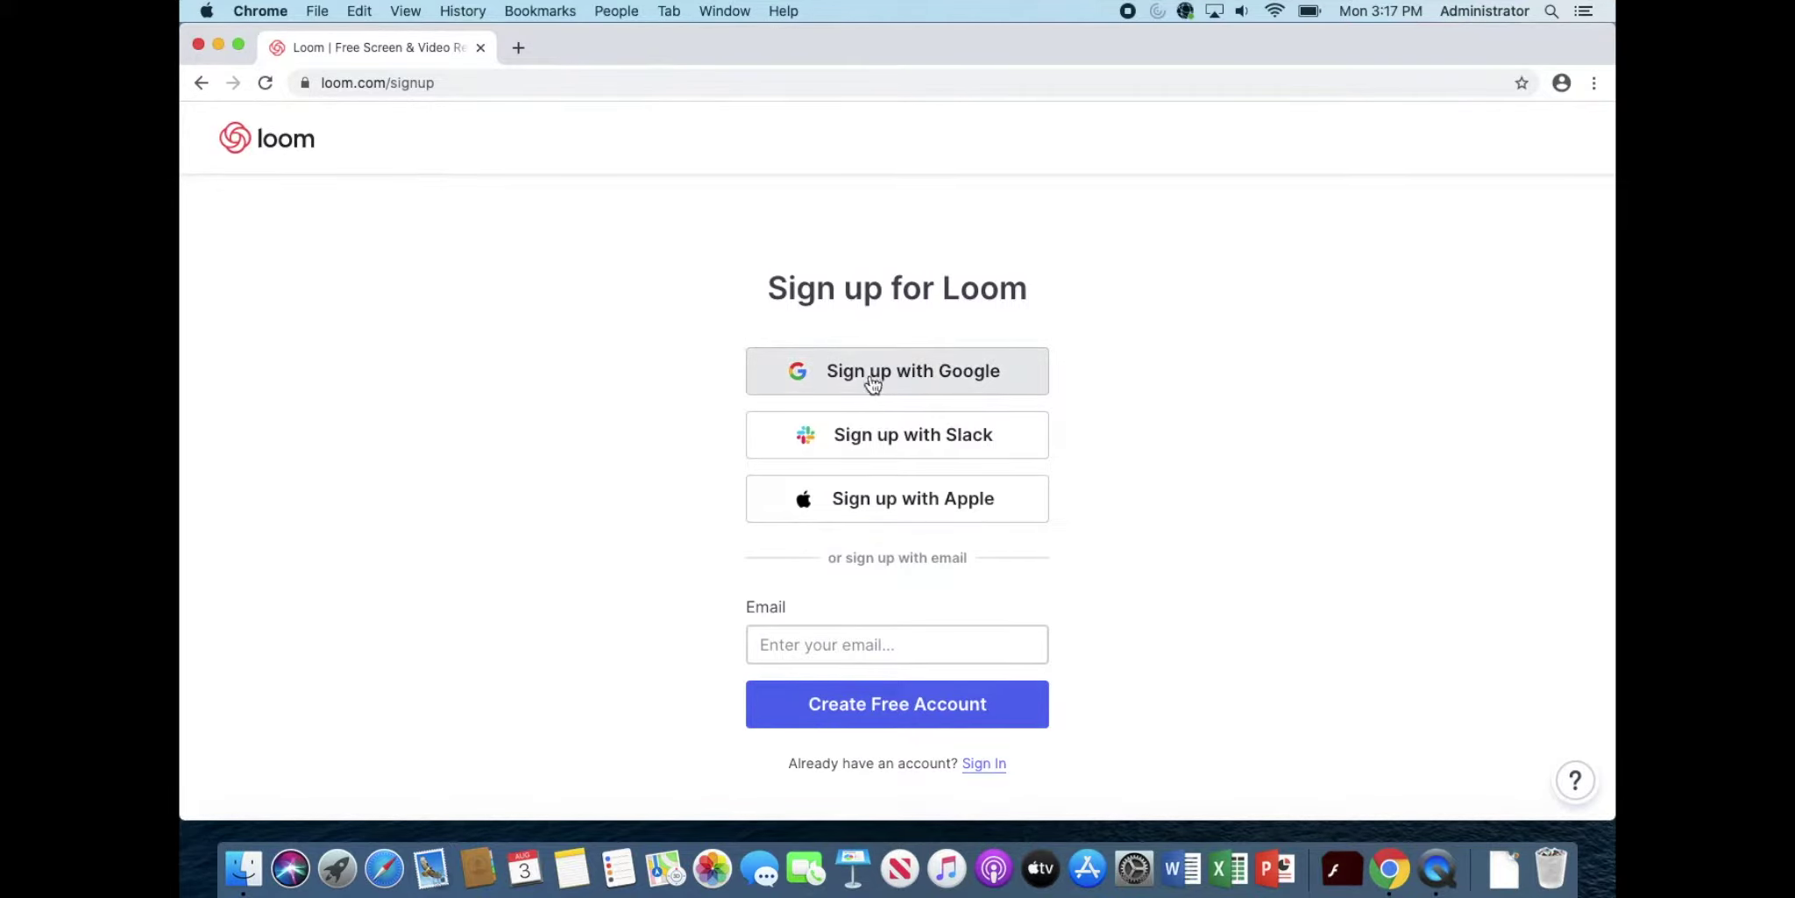
pyautogui.click(945, 372)
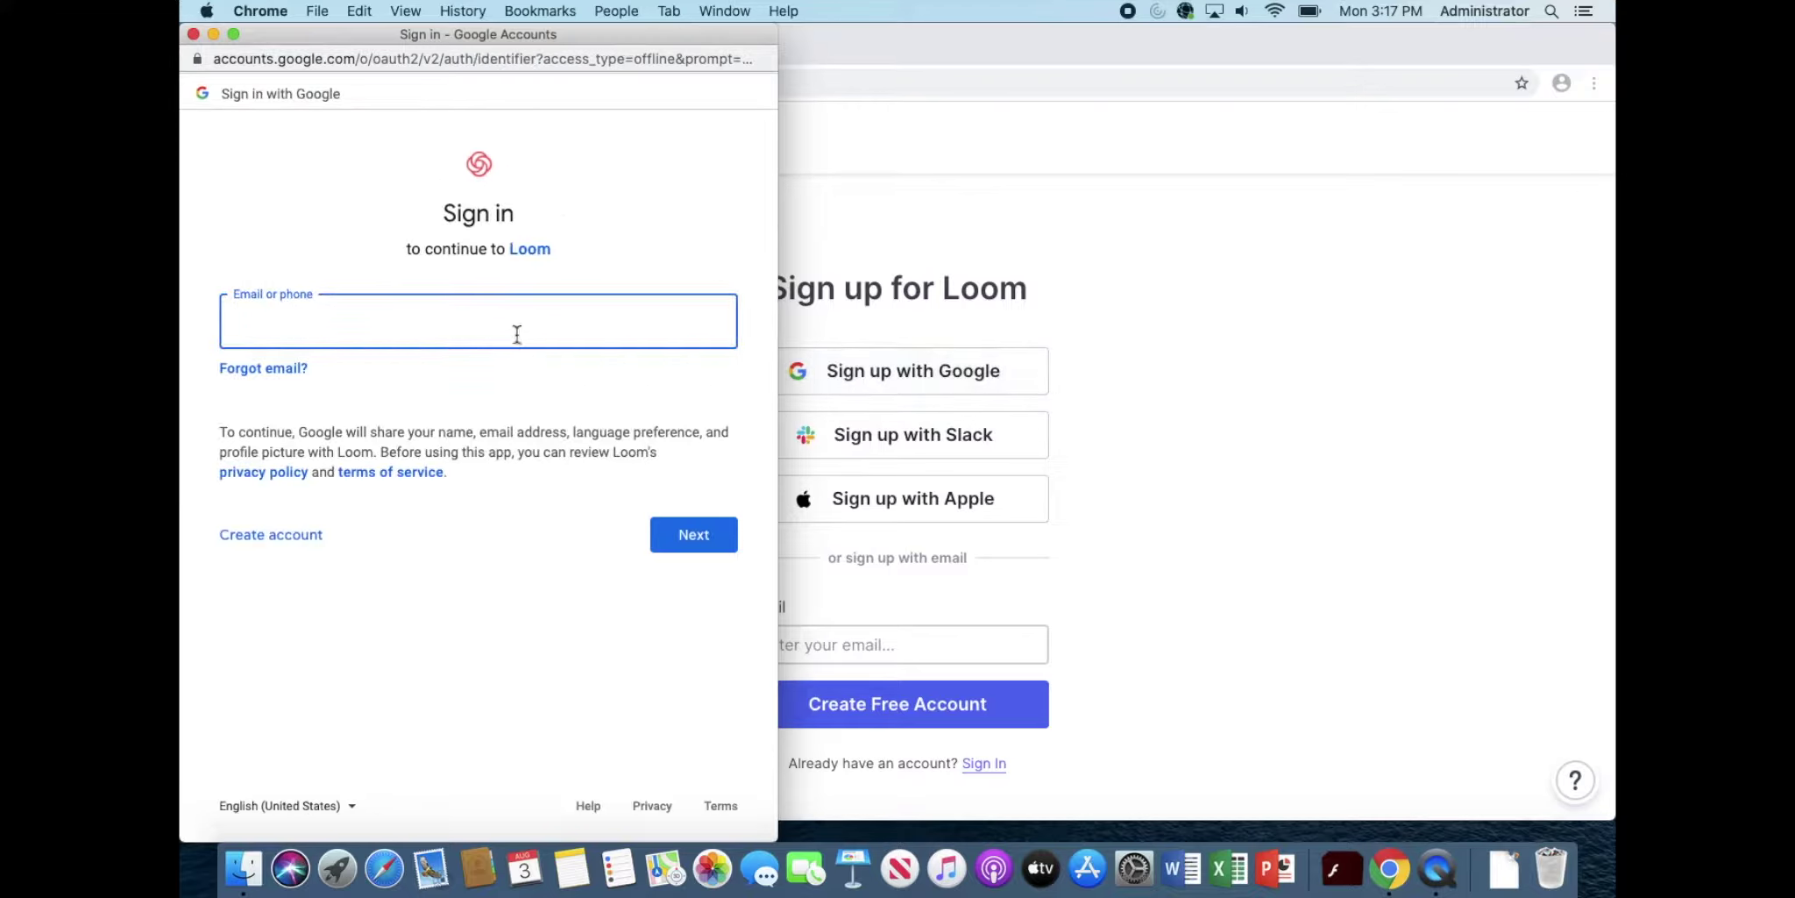
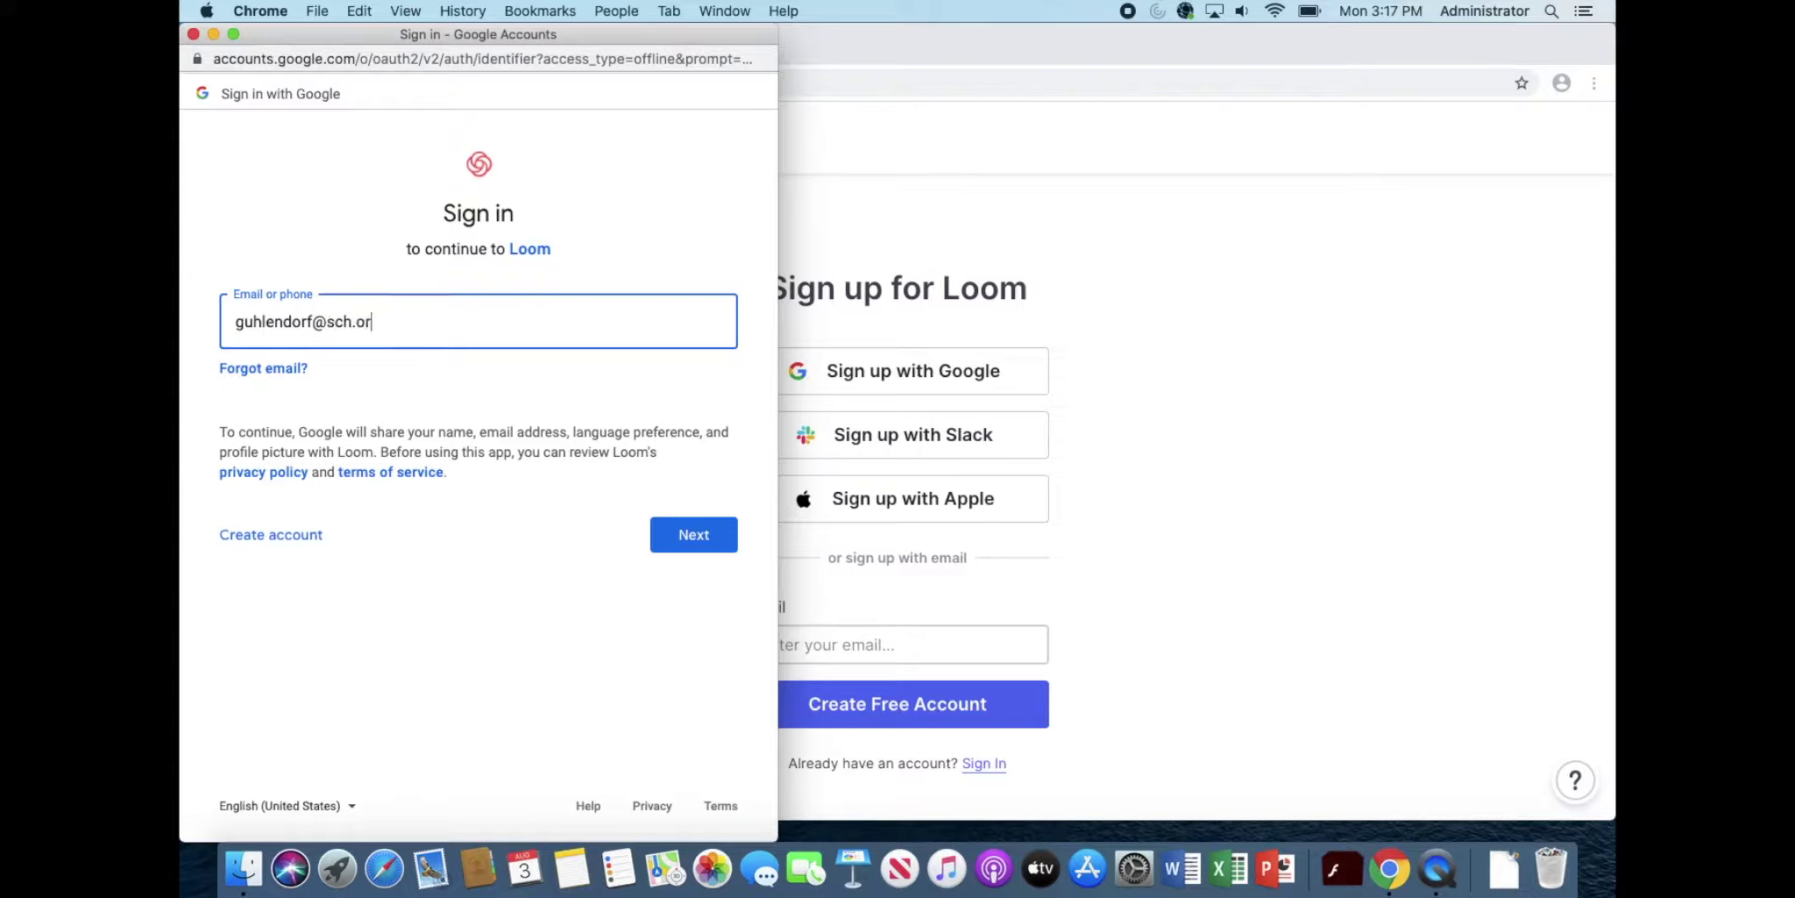
# Step: Enter the Google account's email and password to sign in and reach My Videos
pyautogui.press('Return')
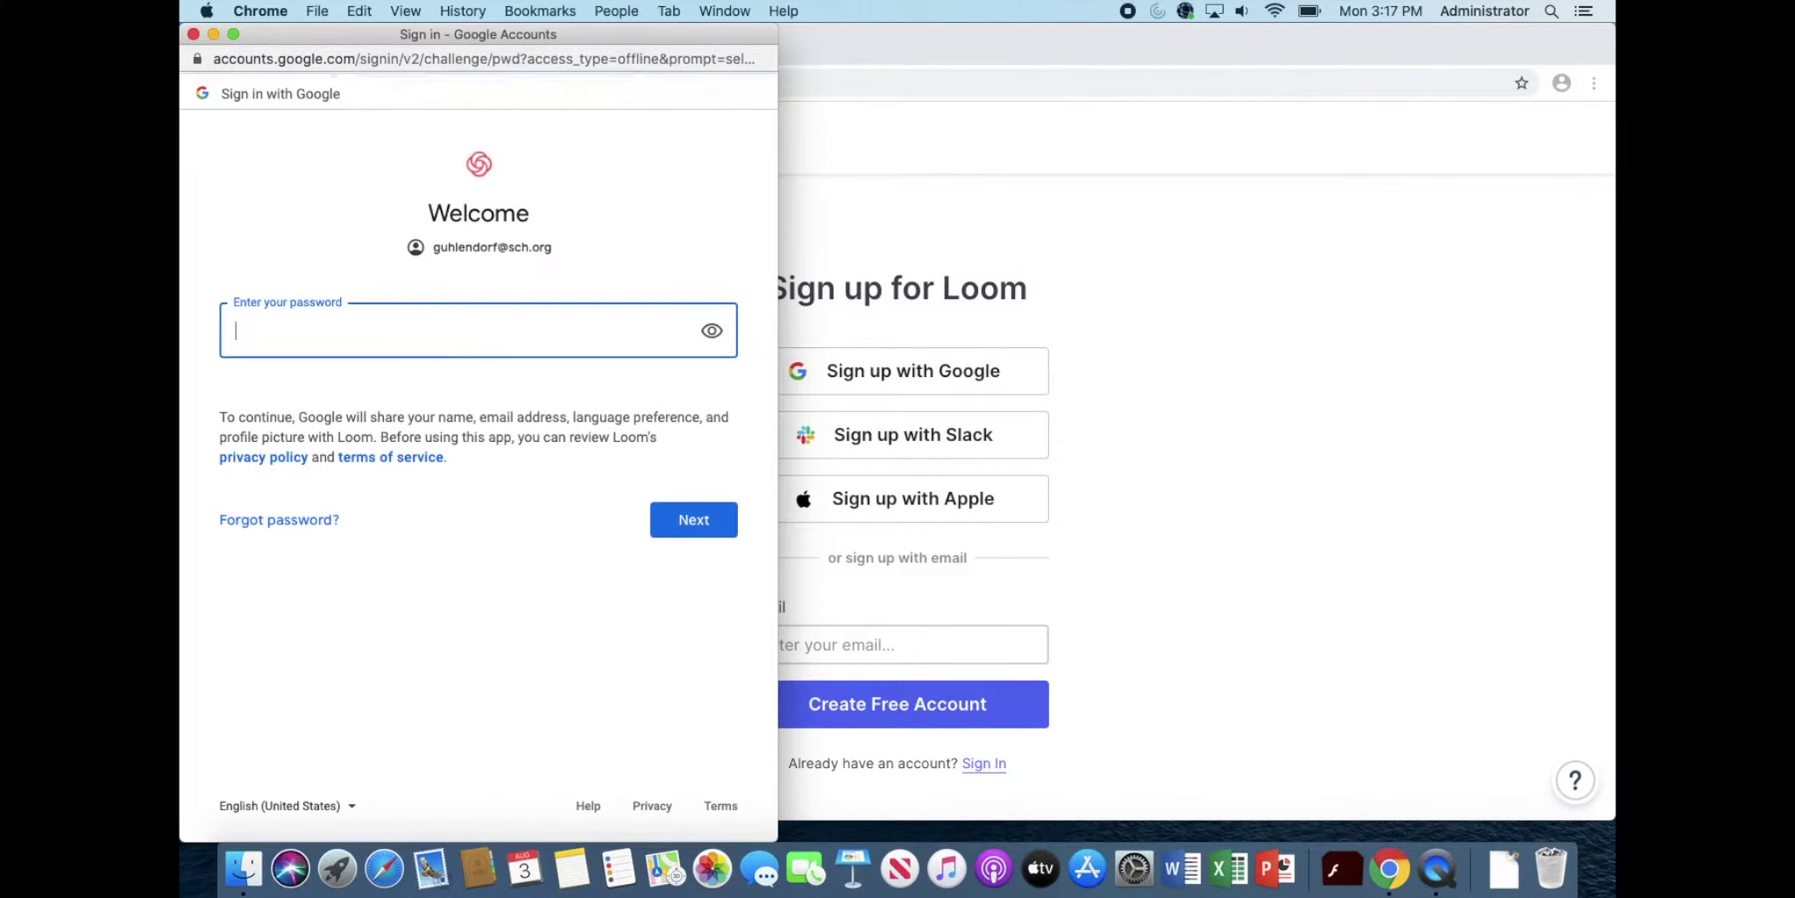
pyautogui.write('••••••••')
pyautogui.press('Return')
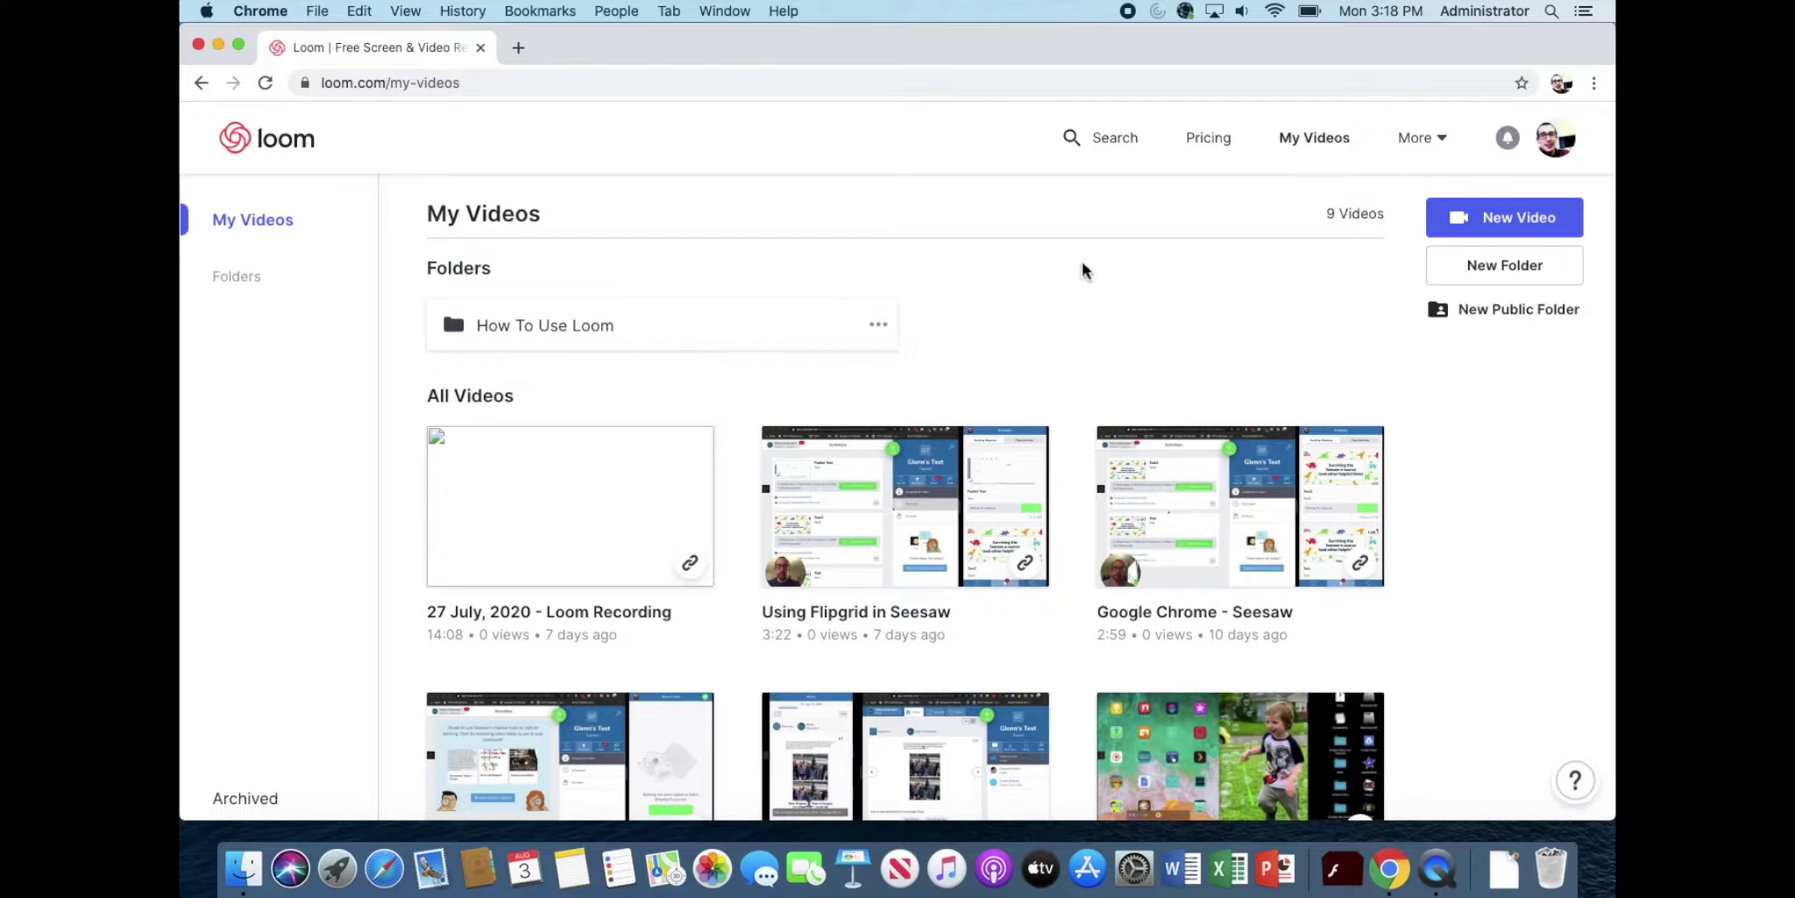
# Step: Download Loom-0.46.1.dmg for Mac from the Desktop App page and open it
pyautogui.click(1430, 141)
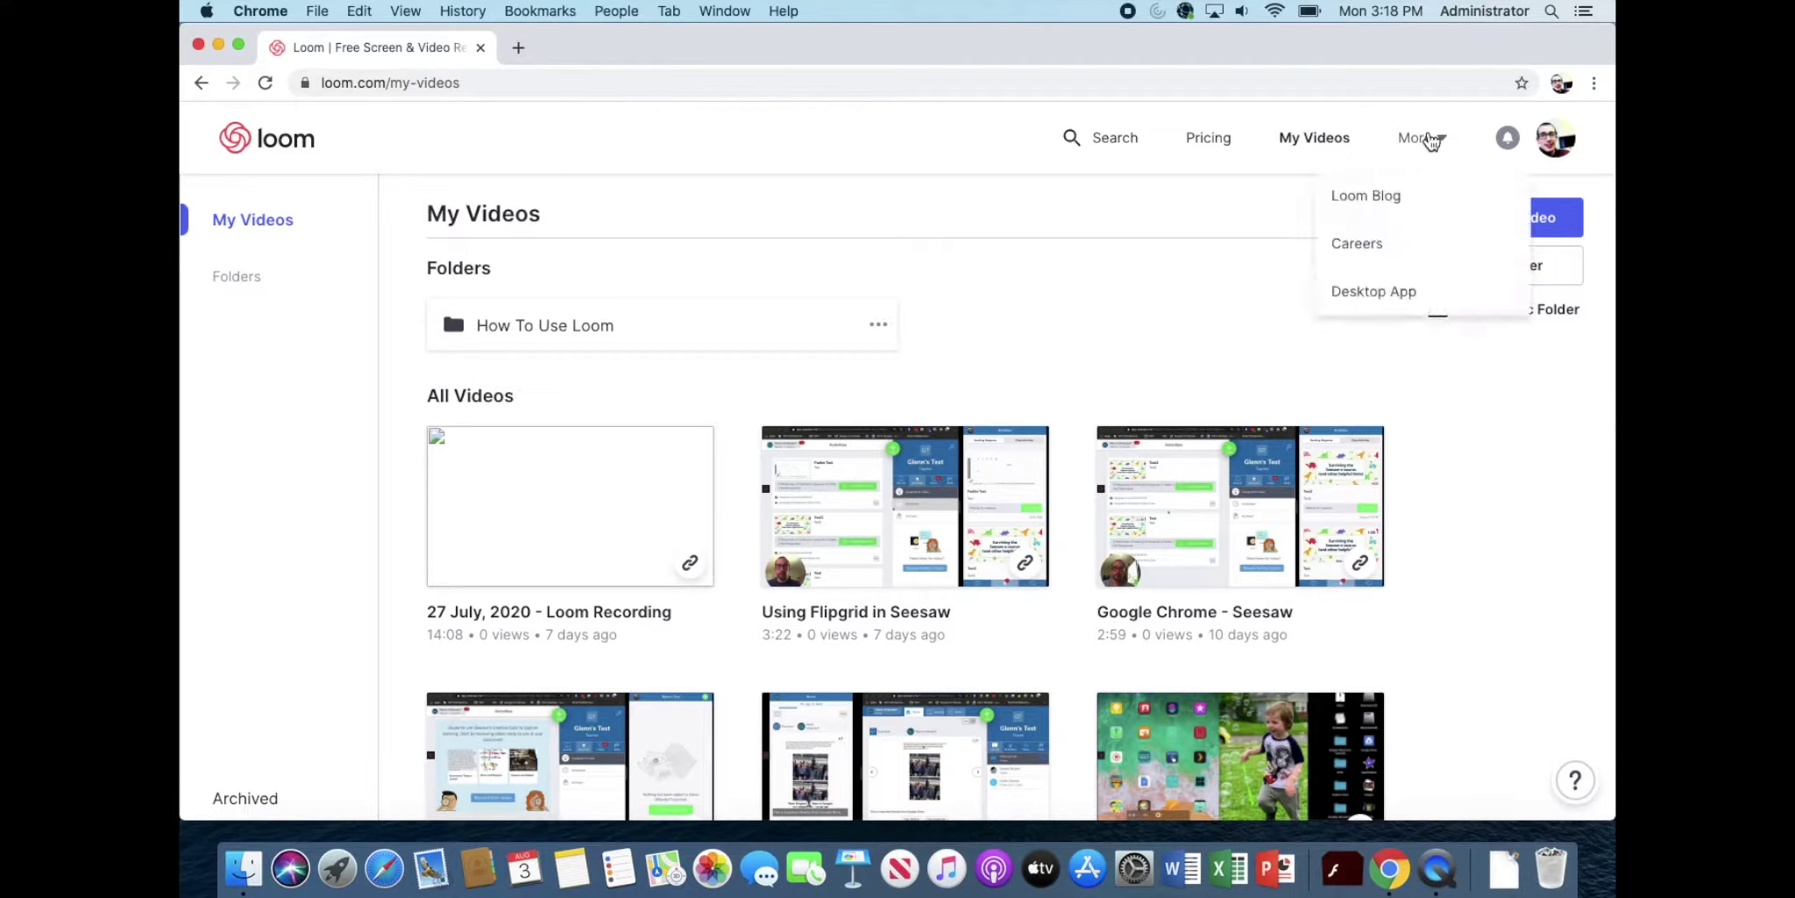
pyautogui.click(1386, 306)
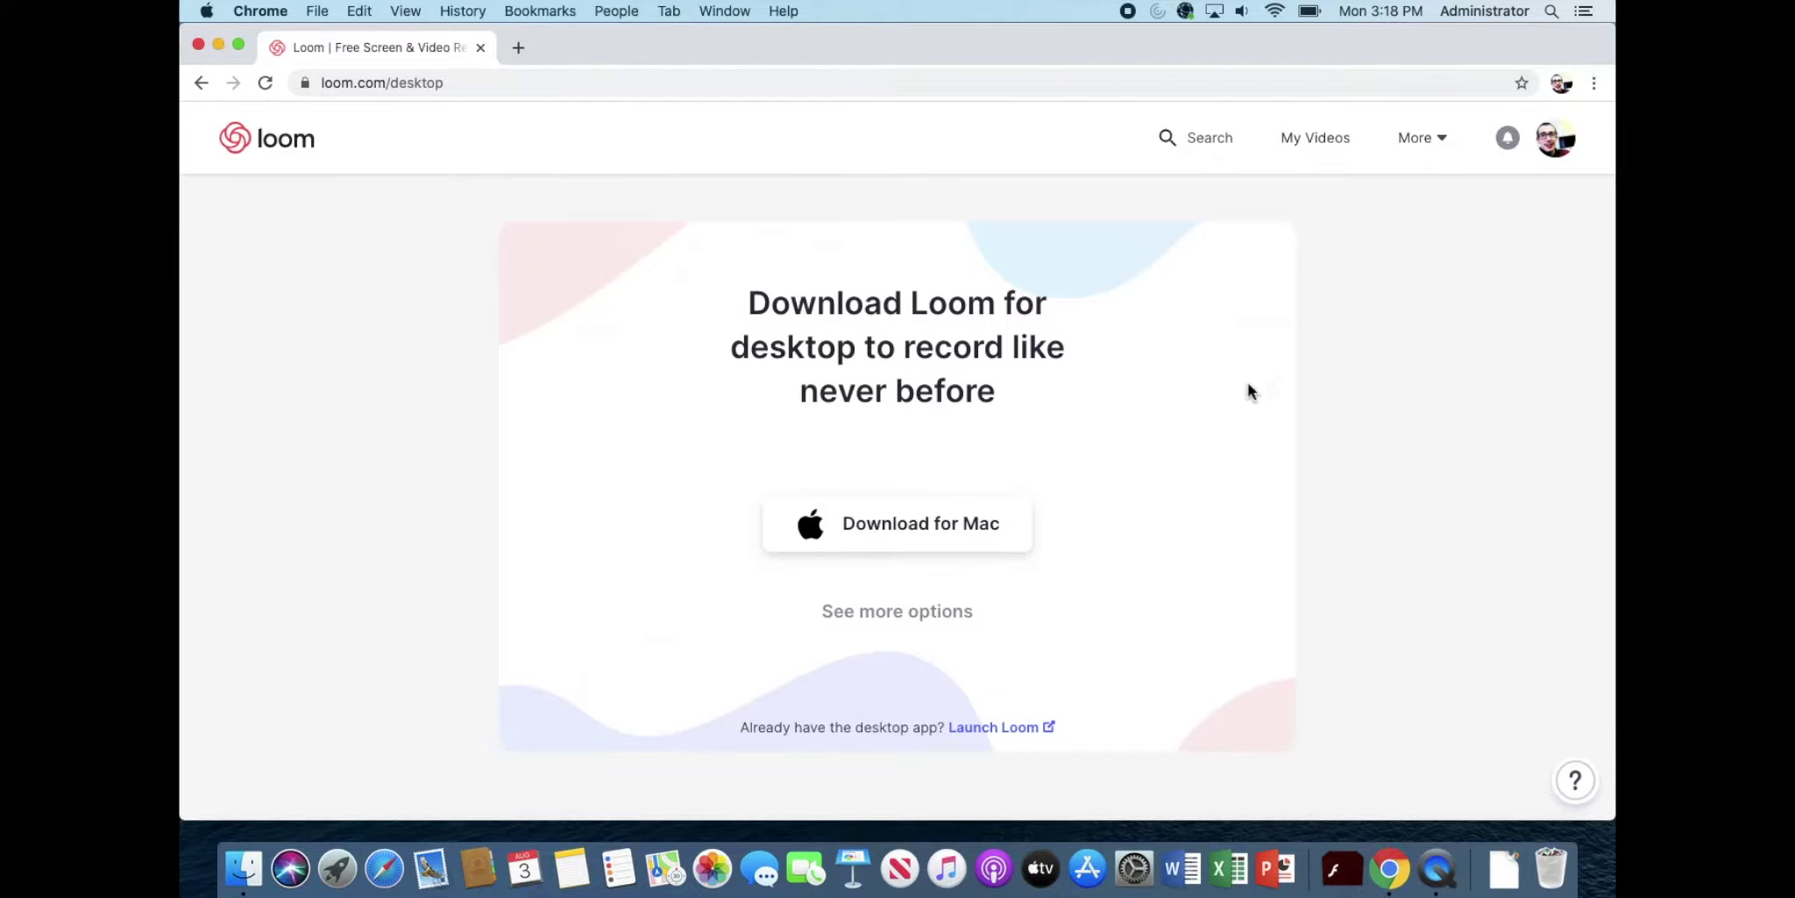
pyautogui.click(901, 530)
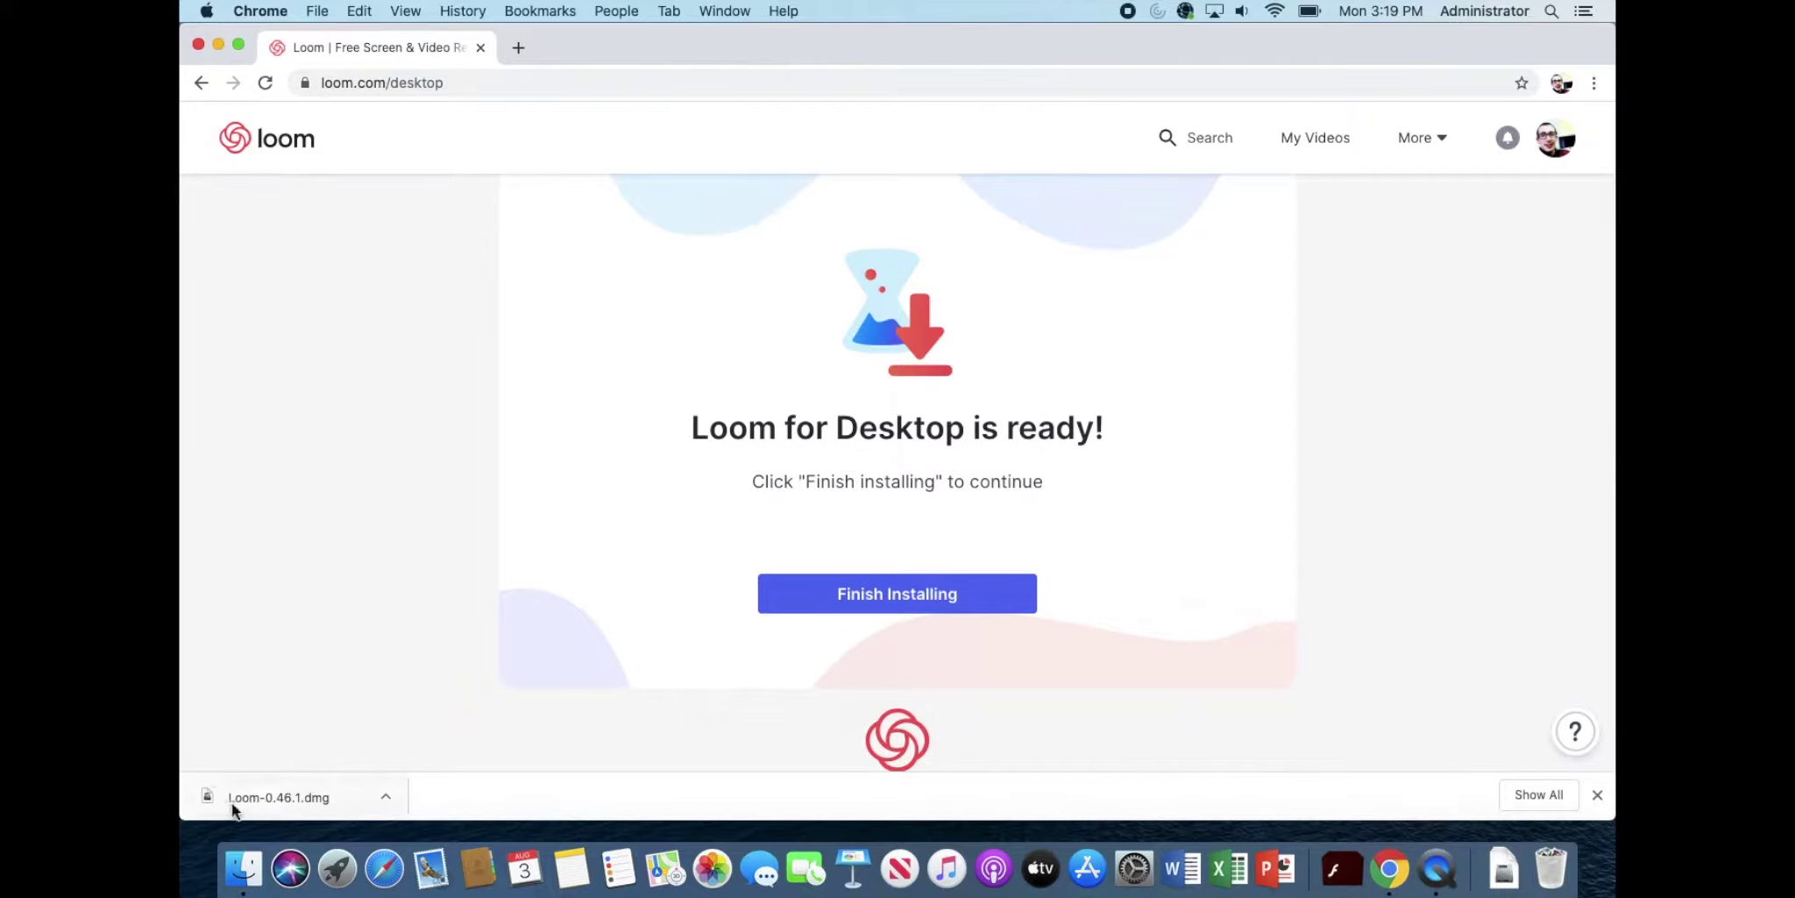
pyautogui.click(282, 798)
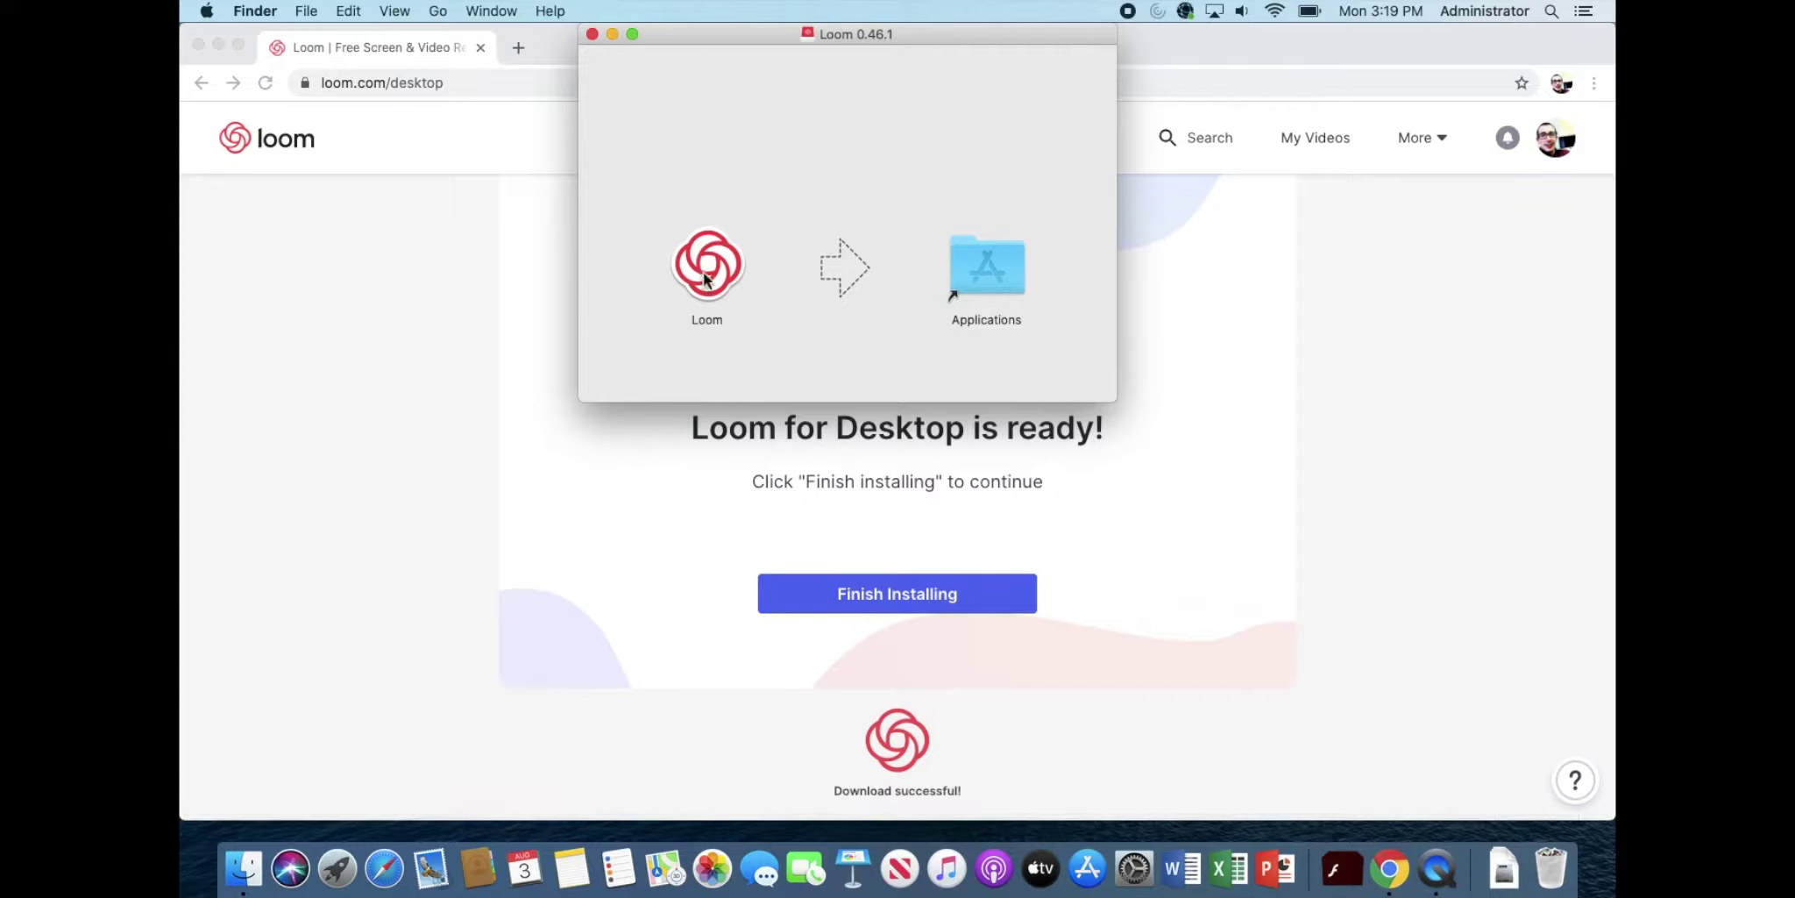
# Step: Copy Loom into the Applications folder and close the installer window
pyautogui.moveTo(706, 279); pyautogui.dragTo(986, 276)
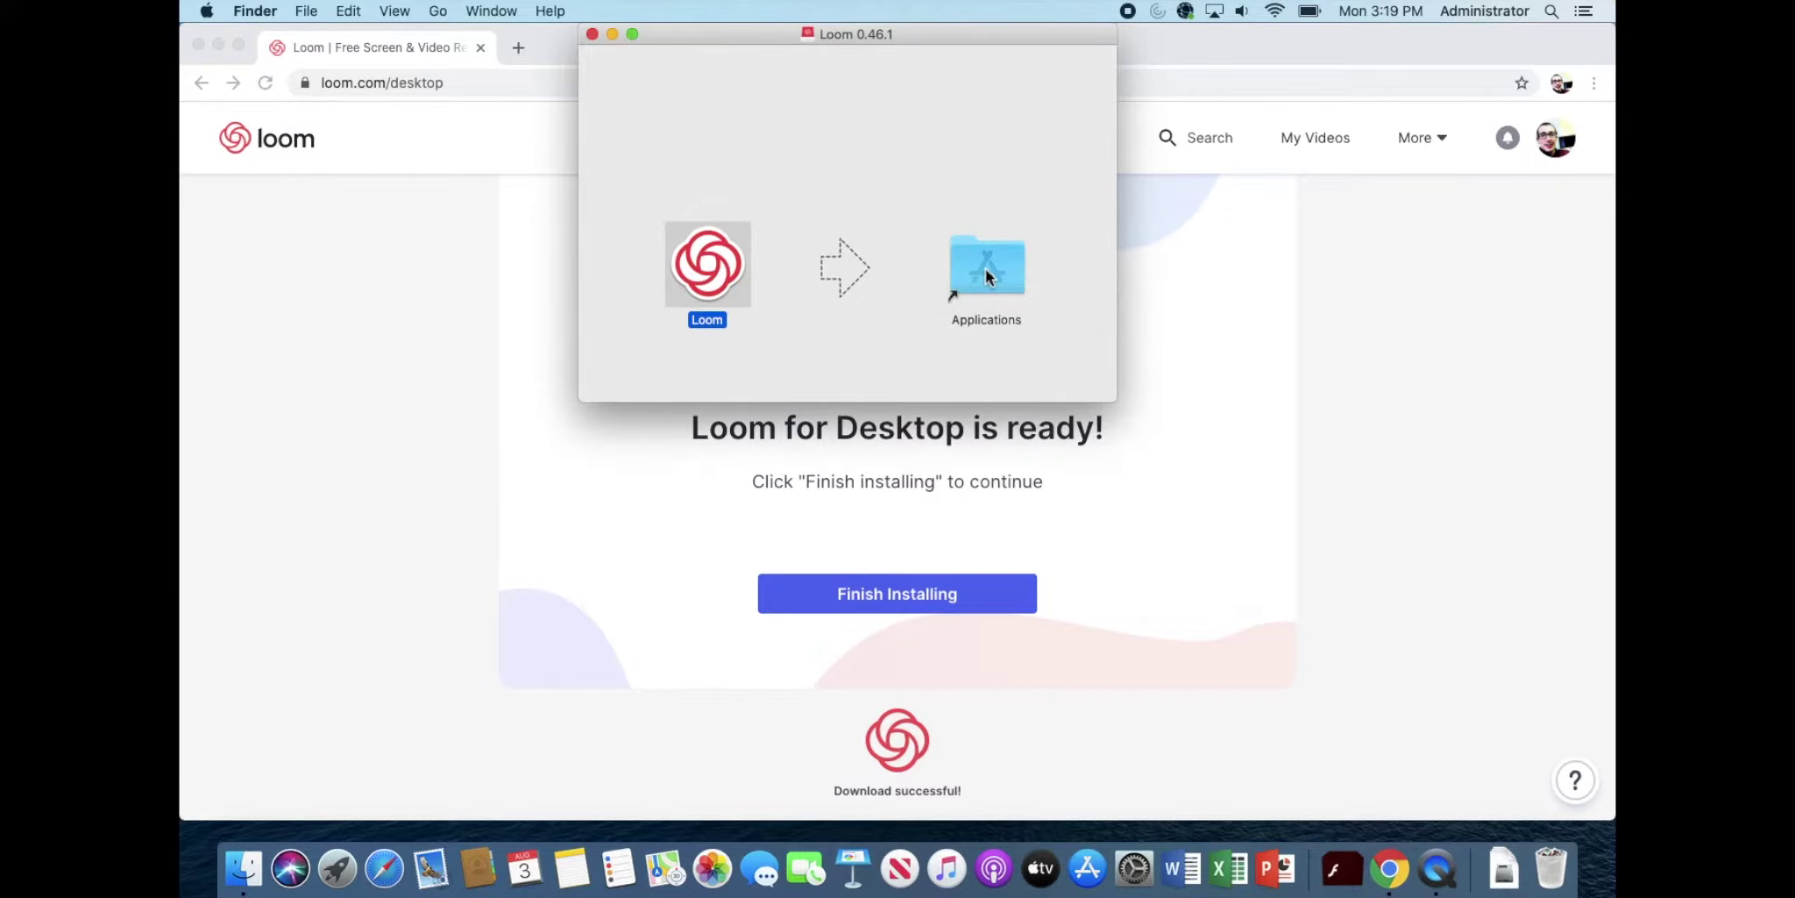
pyautogui.click(593, 33)
# Step: Launch Loom from Finder's Applications folder and confirm opening the internet-downloaded app
pyautogui.click(246, 869)
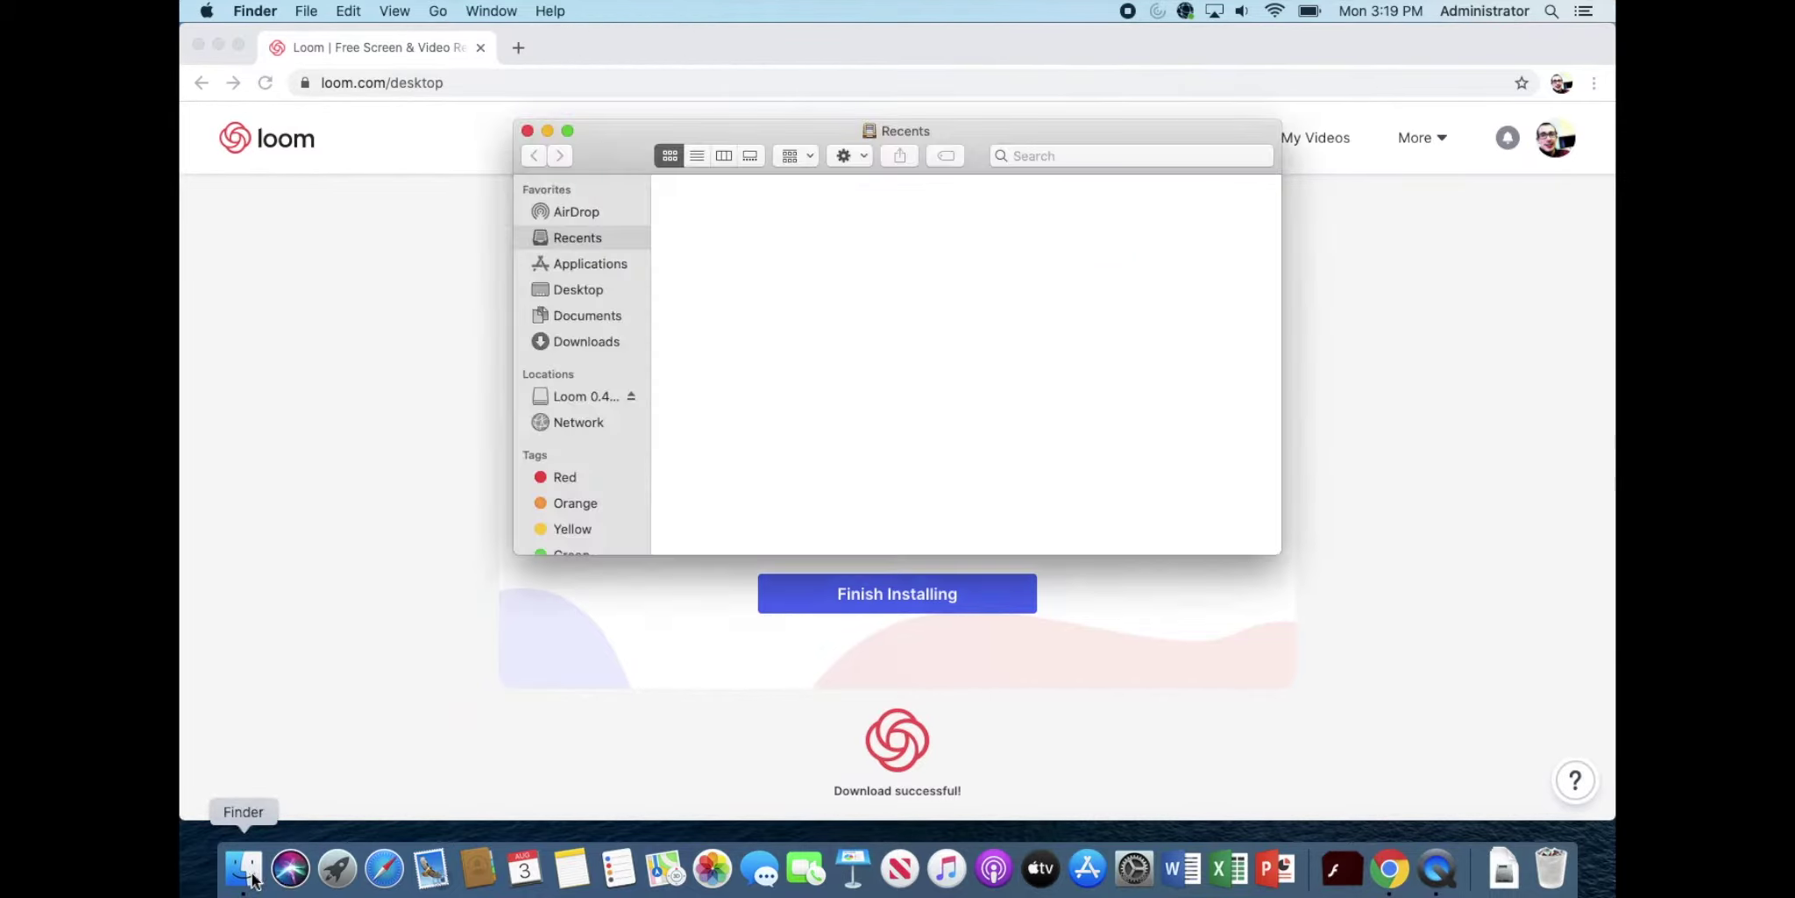
pyautogui.click(587, 263)
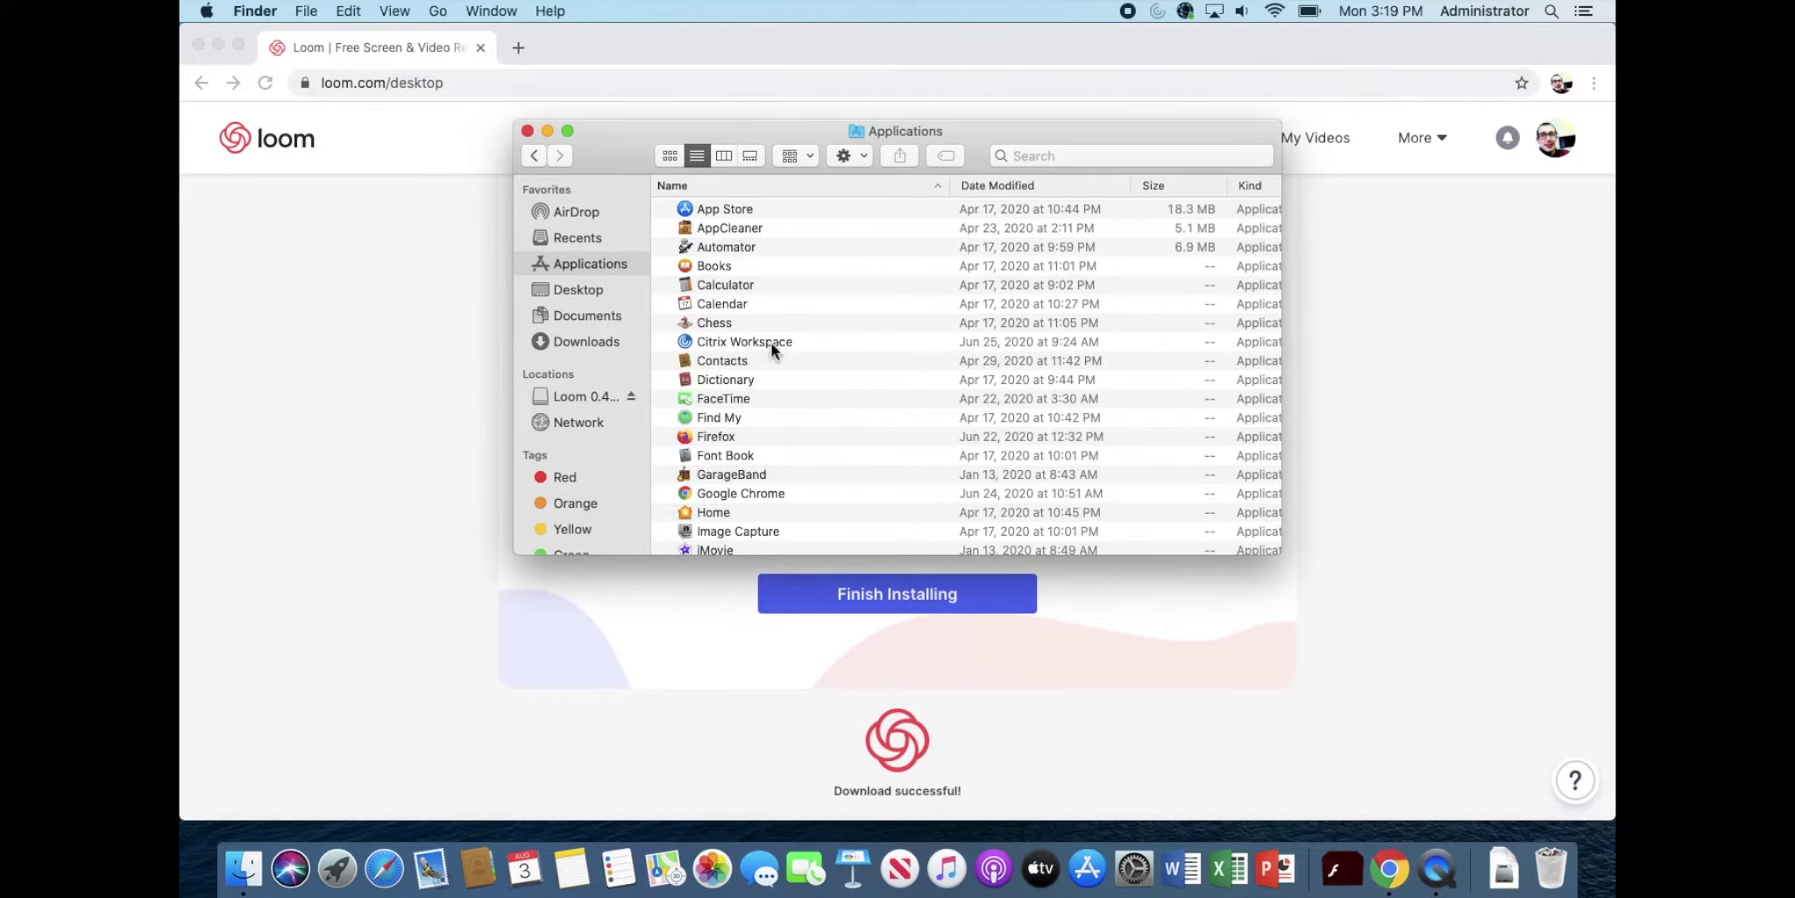
pyautogui.scroll(-5, 769, 341)
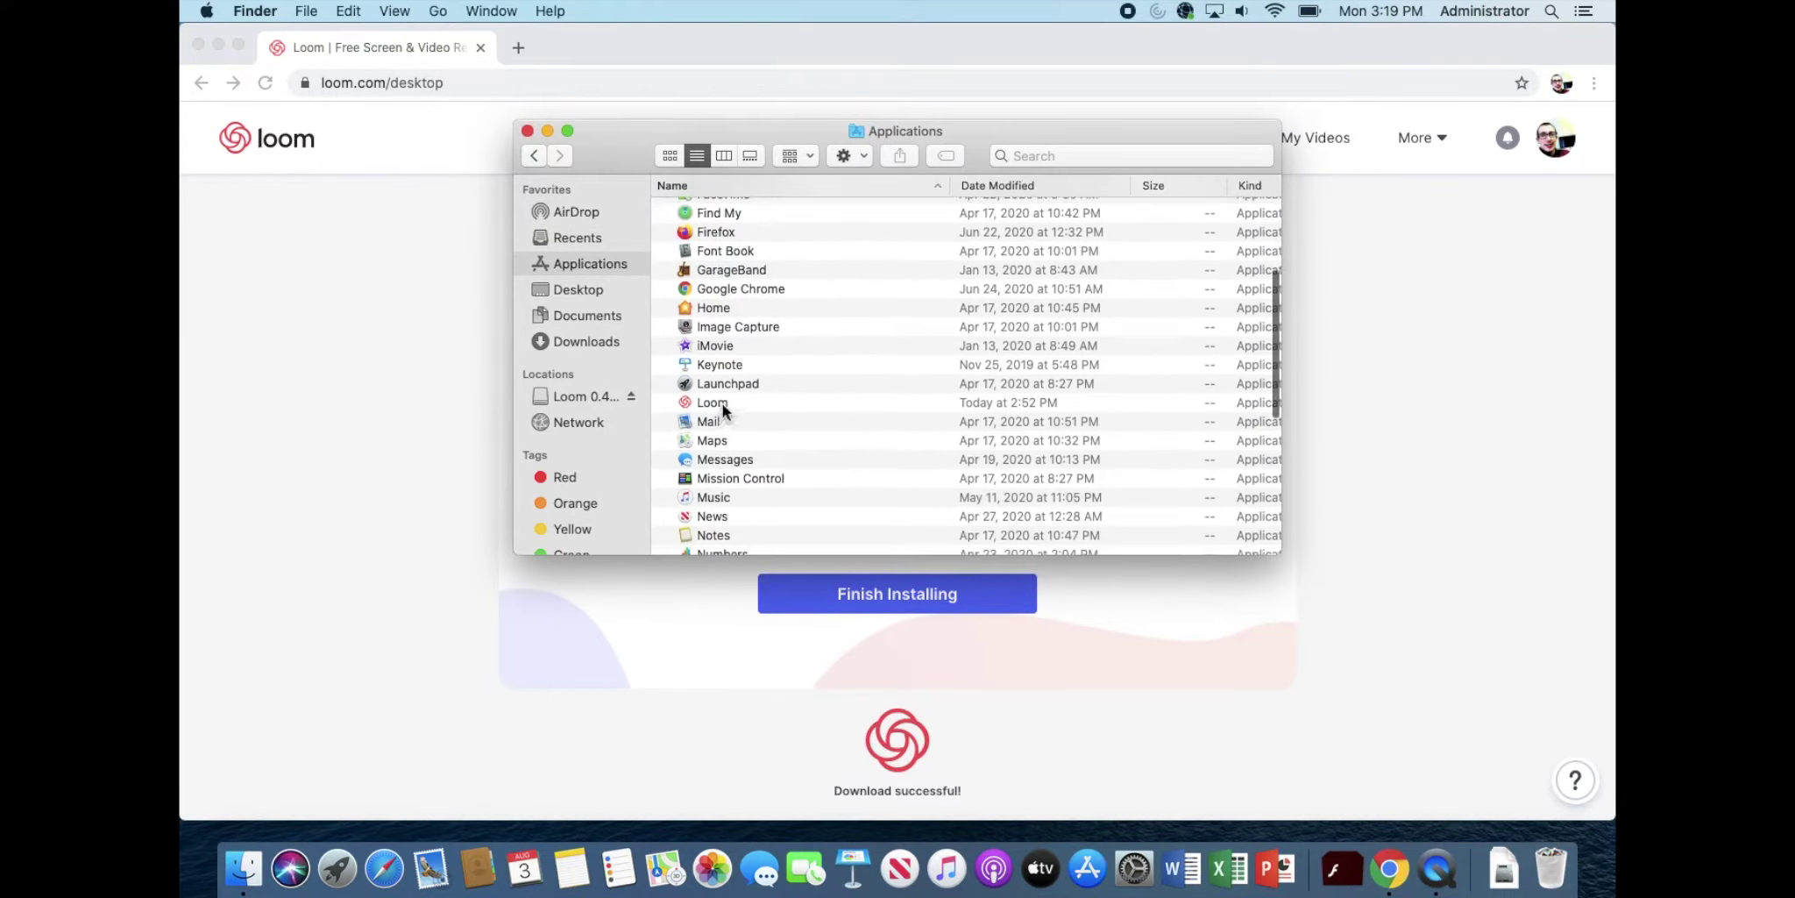
pyautogui.doubleClick(723, 402)
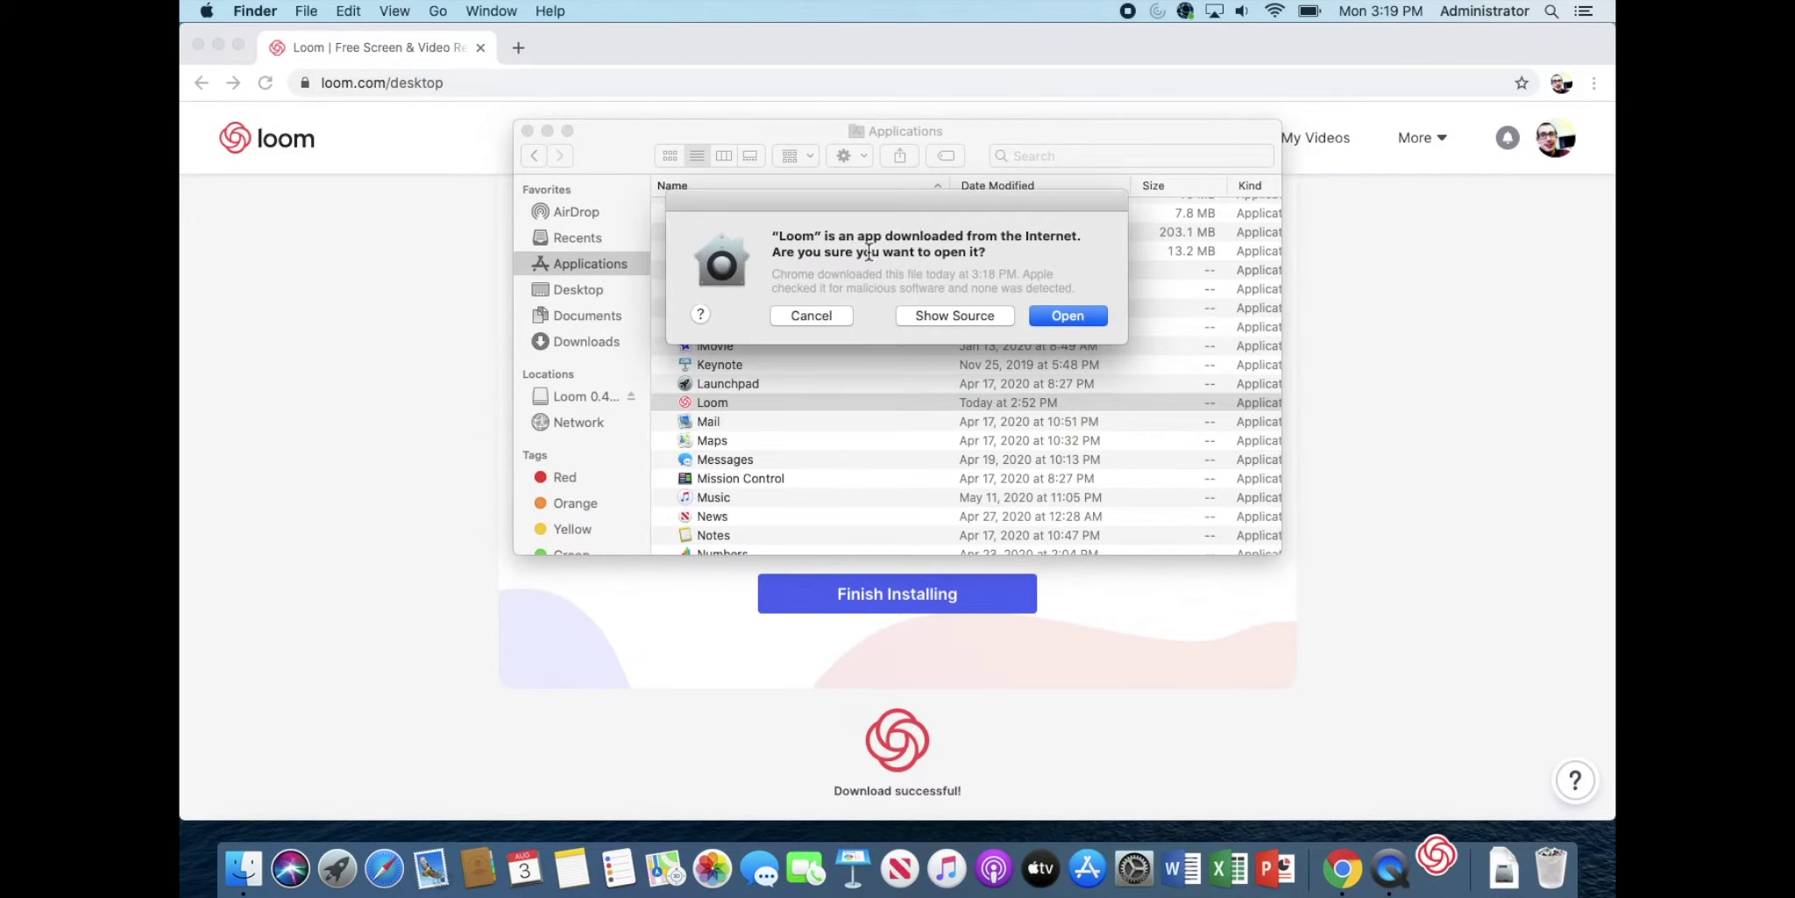
pyautogui.click(1069, 318)
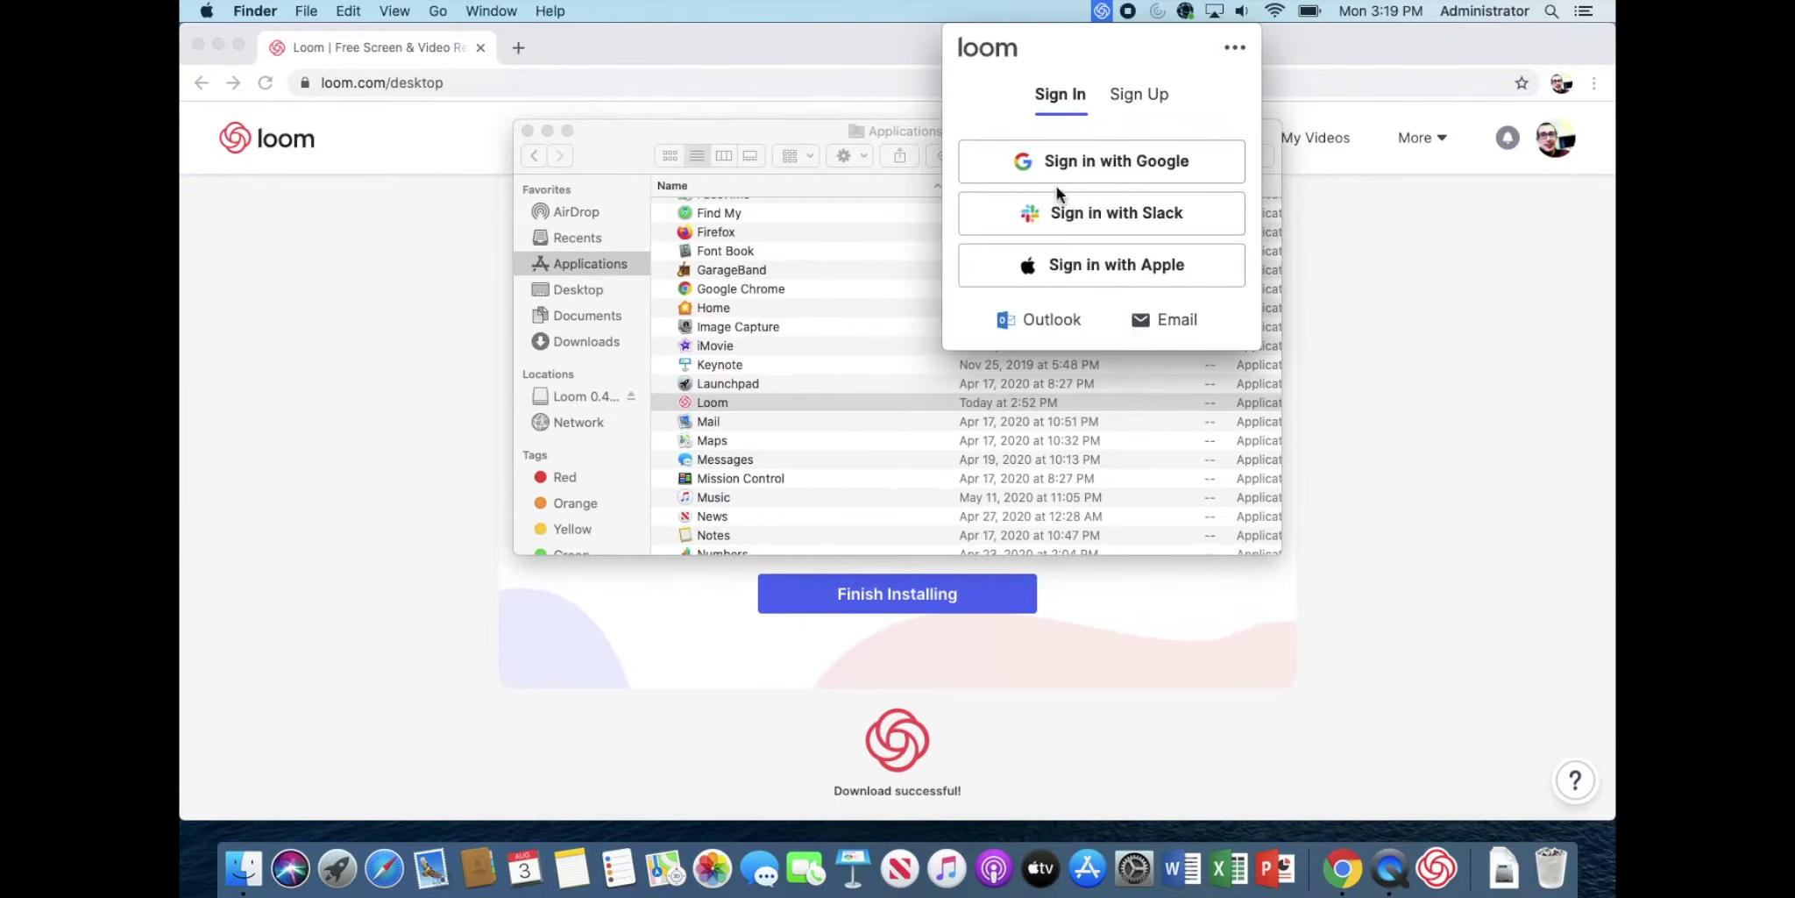
# Step: Allow Loom microphone and System Events access, then choose Sign in with Google
pyautogui.moveTo(931, 217); pyautogui.dragTo(1064, 481)
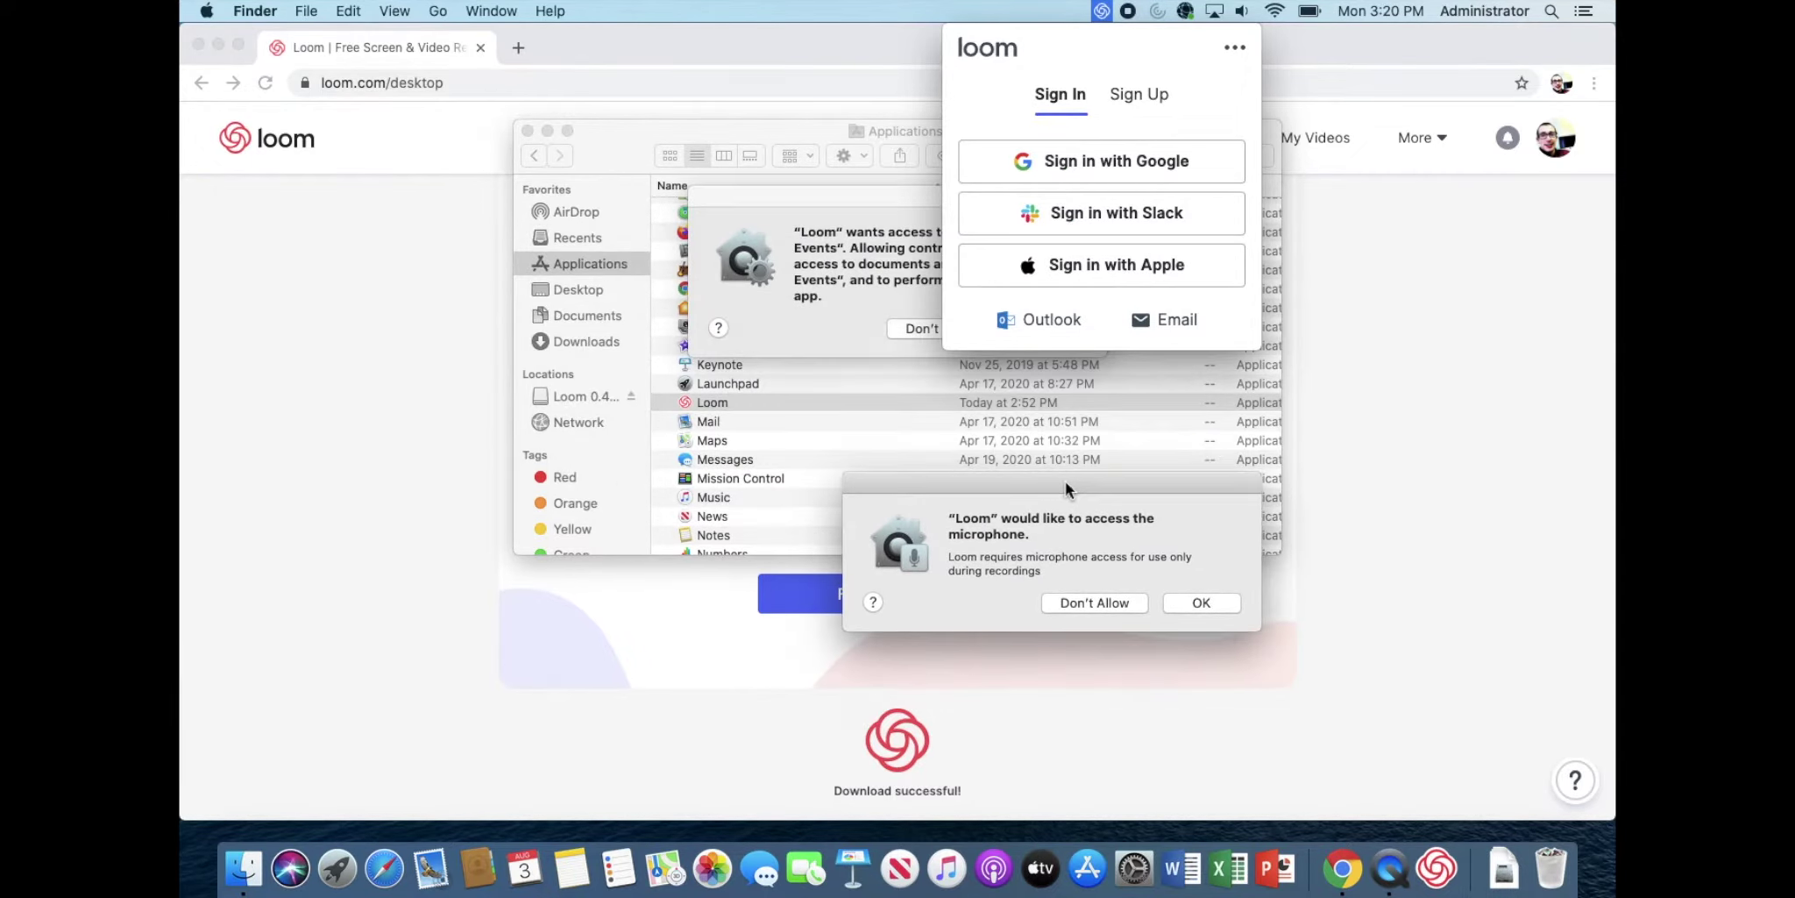
pyautogui.moveTo(859, 195); pyautogui.dragTo(589, 360)
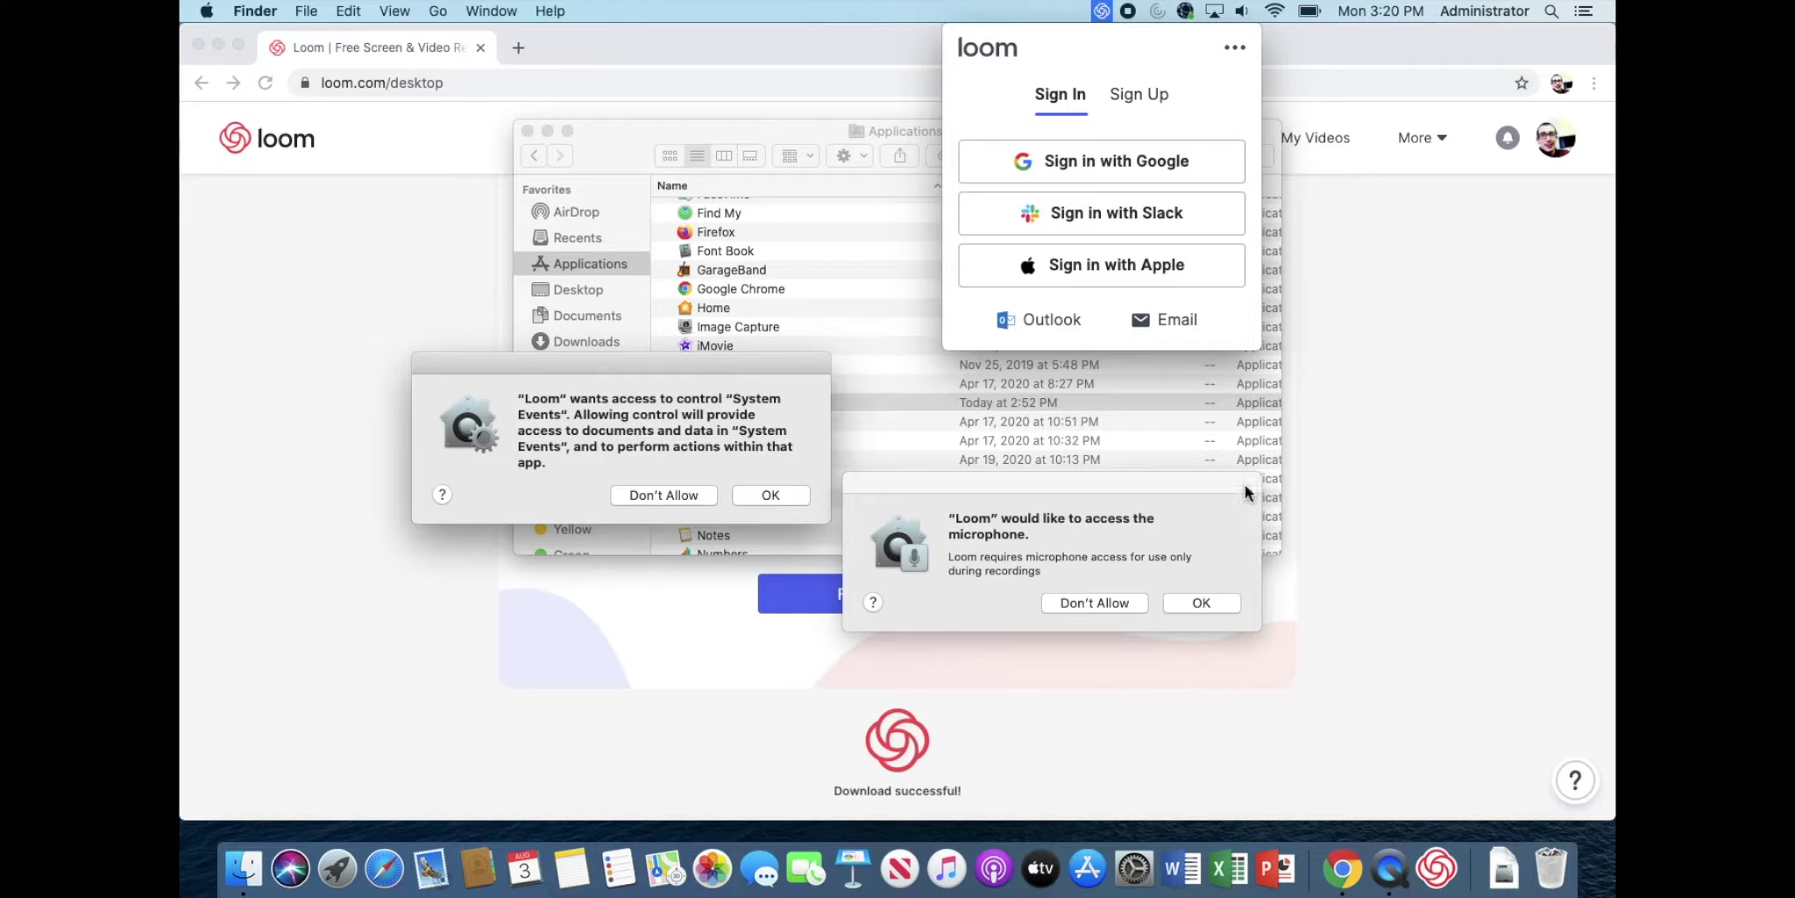
pyautogui.click(1200, 604)
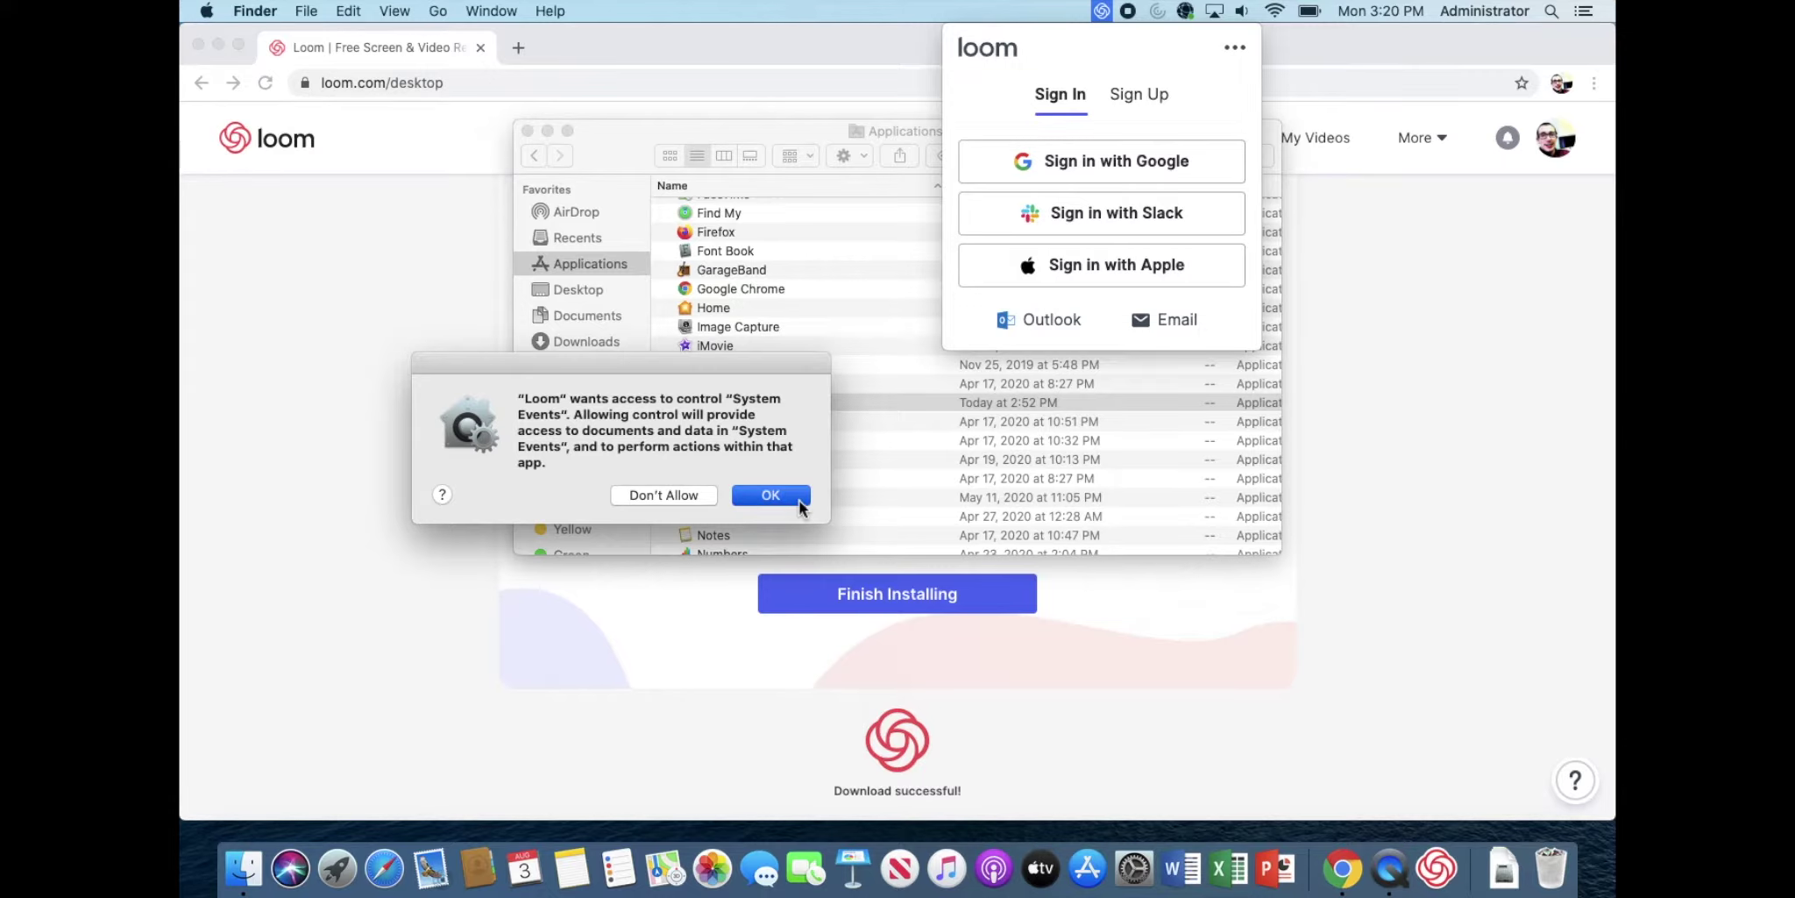
pyautogui.click(770, 496)
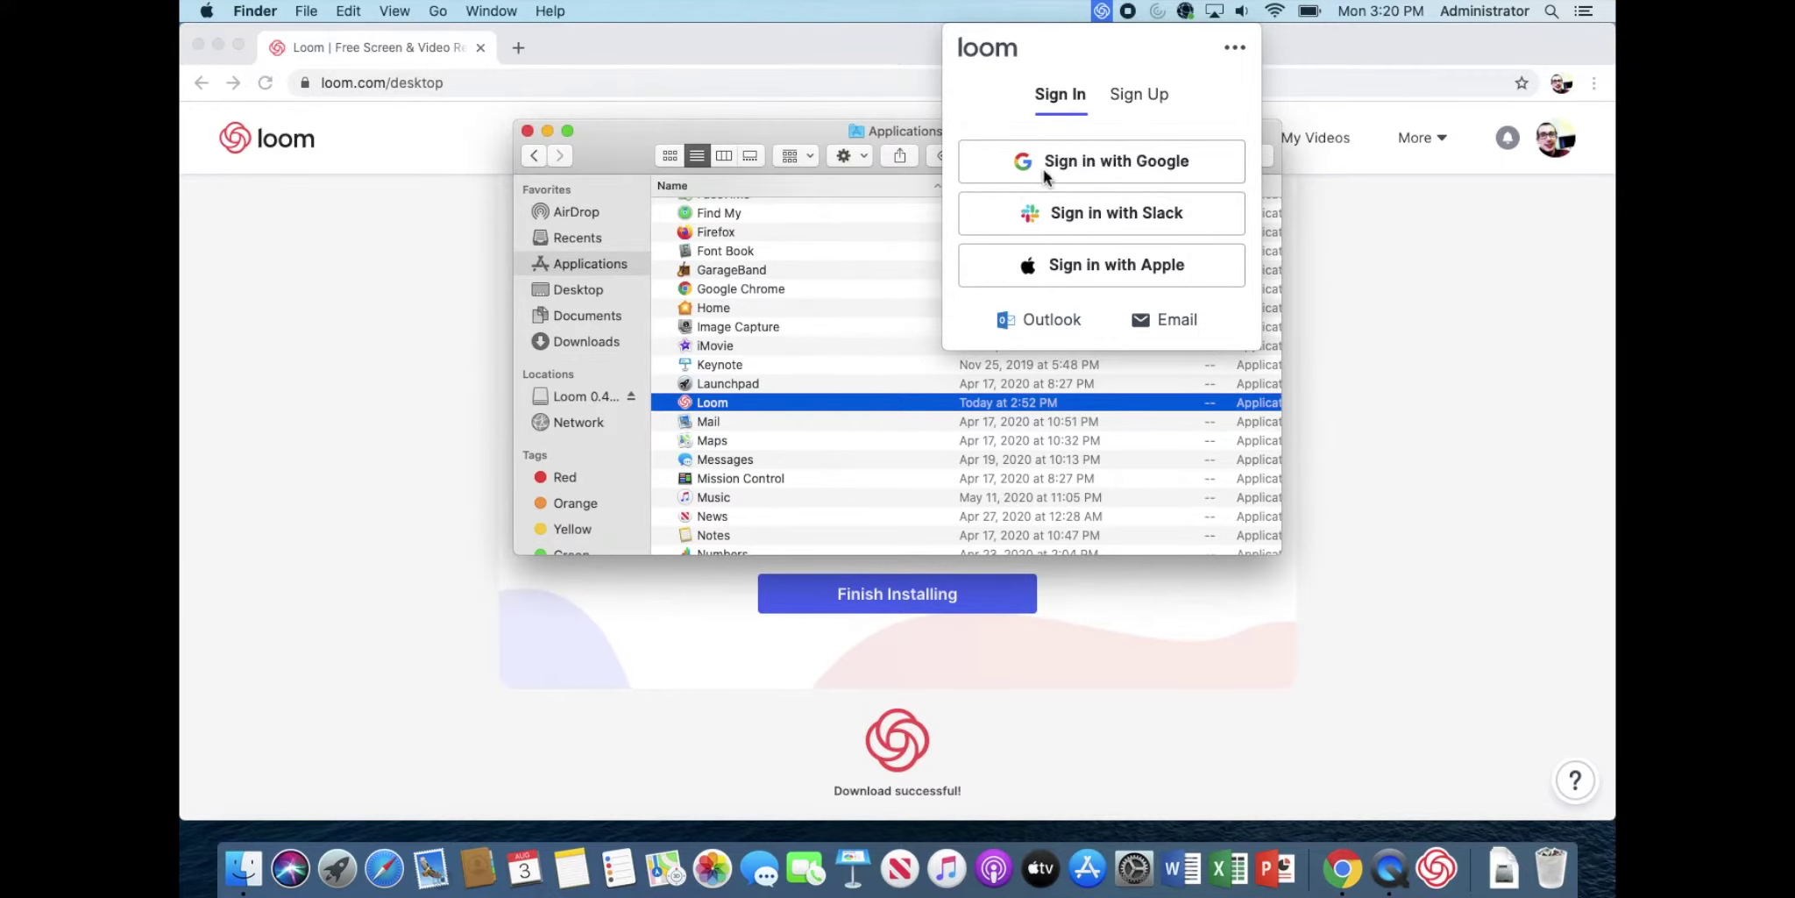
pyautogui.click(1125, 162)
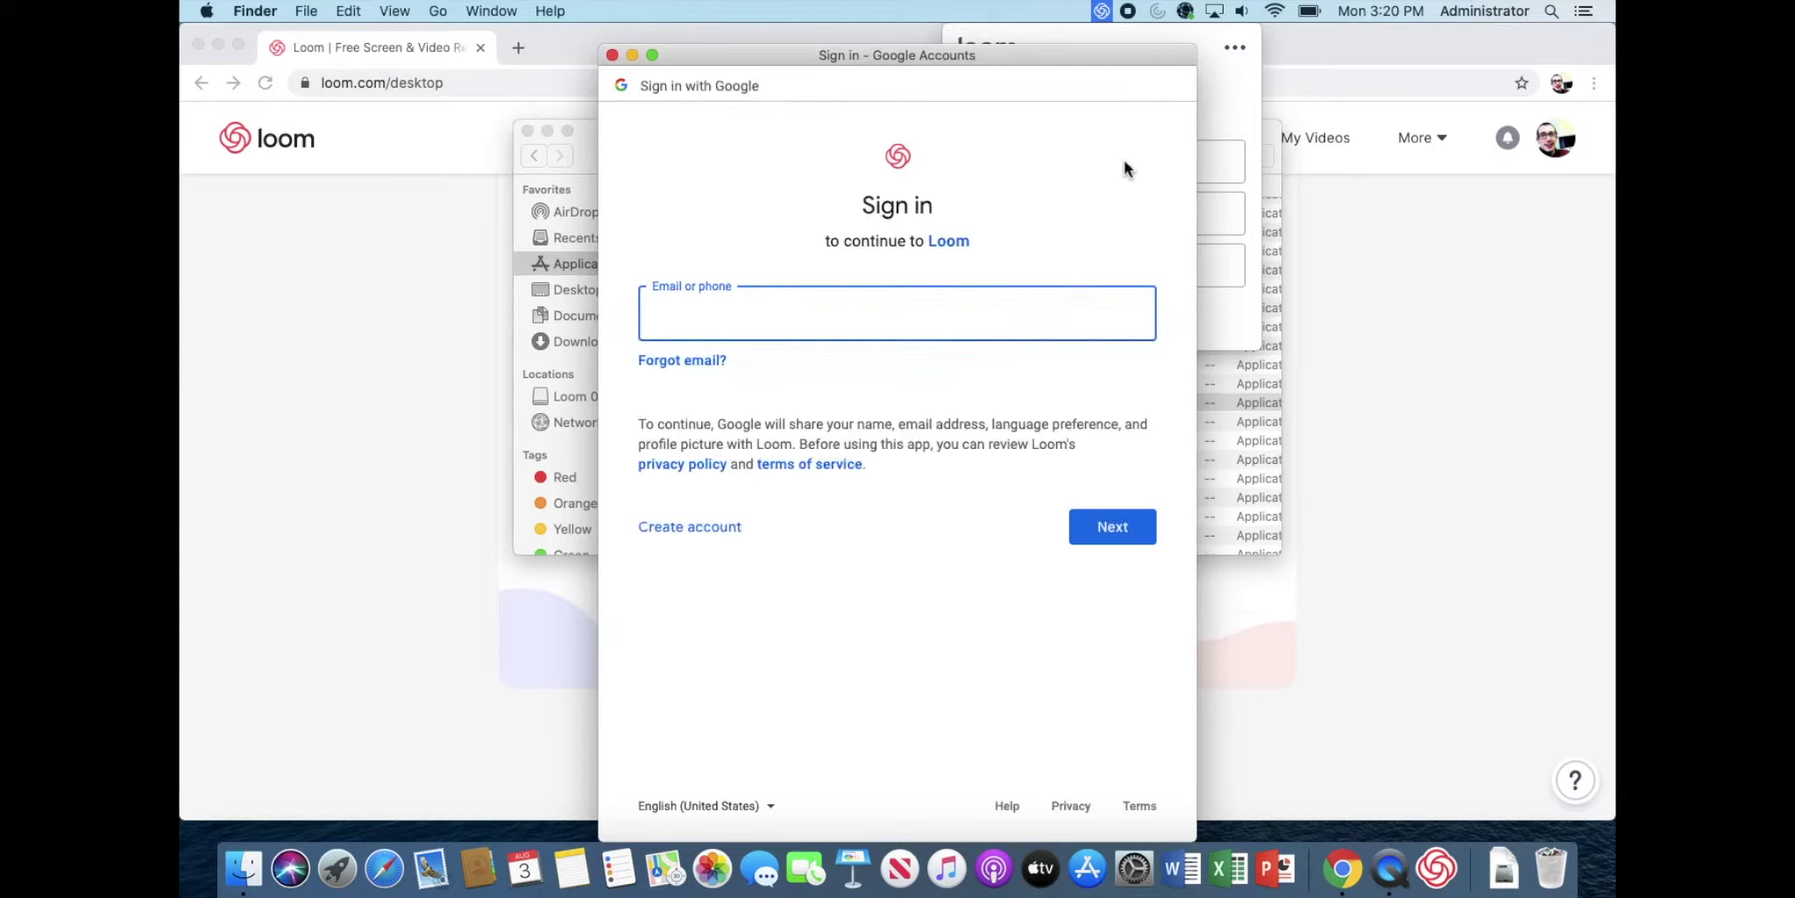
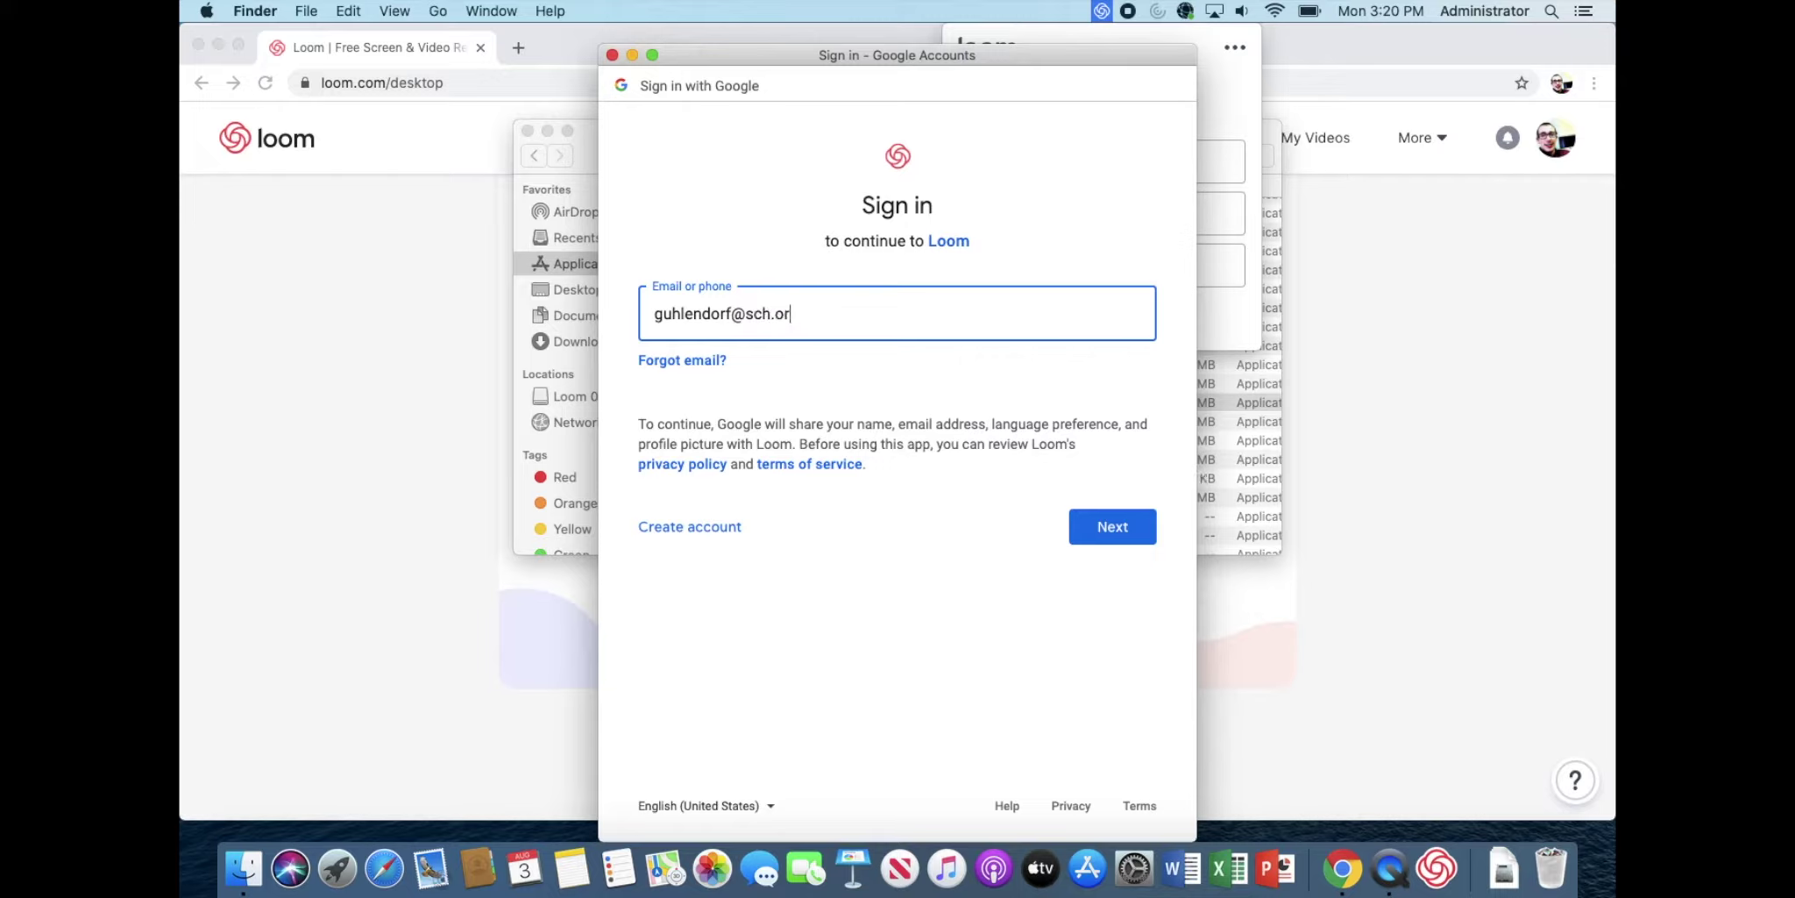
# Step: Enter the Google account's email and password to sign in to the Loom desktop app
pyautogui.press('Return')
pyautogui.write('•')
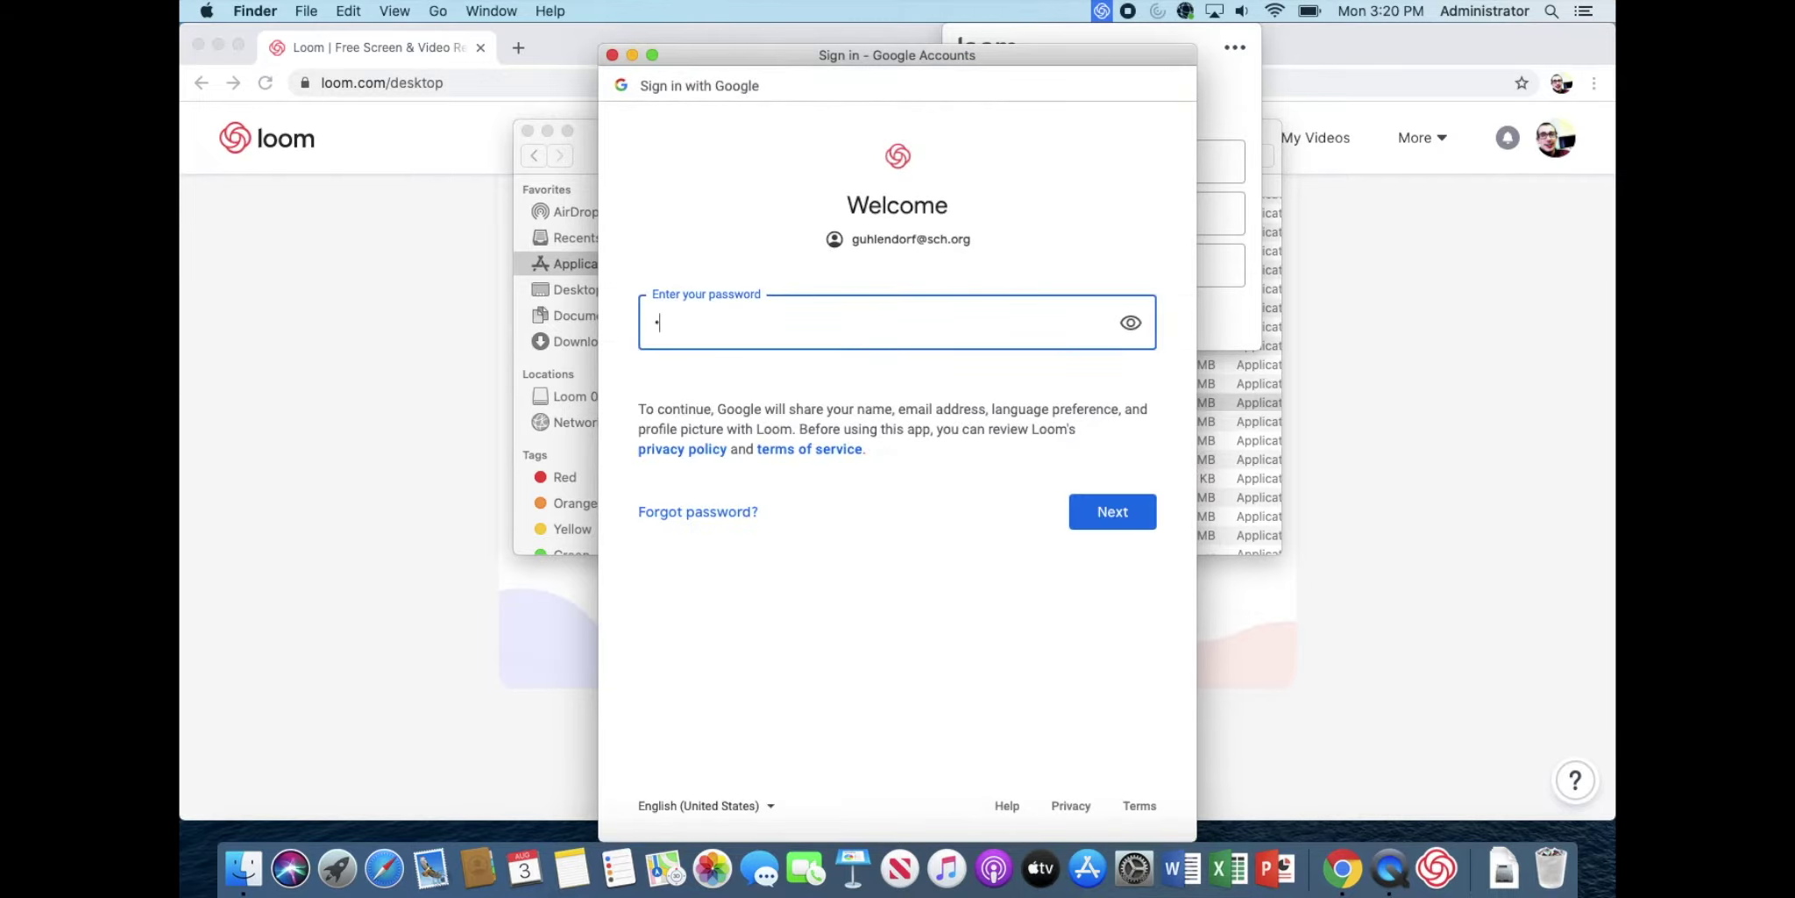
pyautogui.write('••••••••')
pyautogui.press('Return')
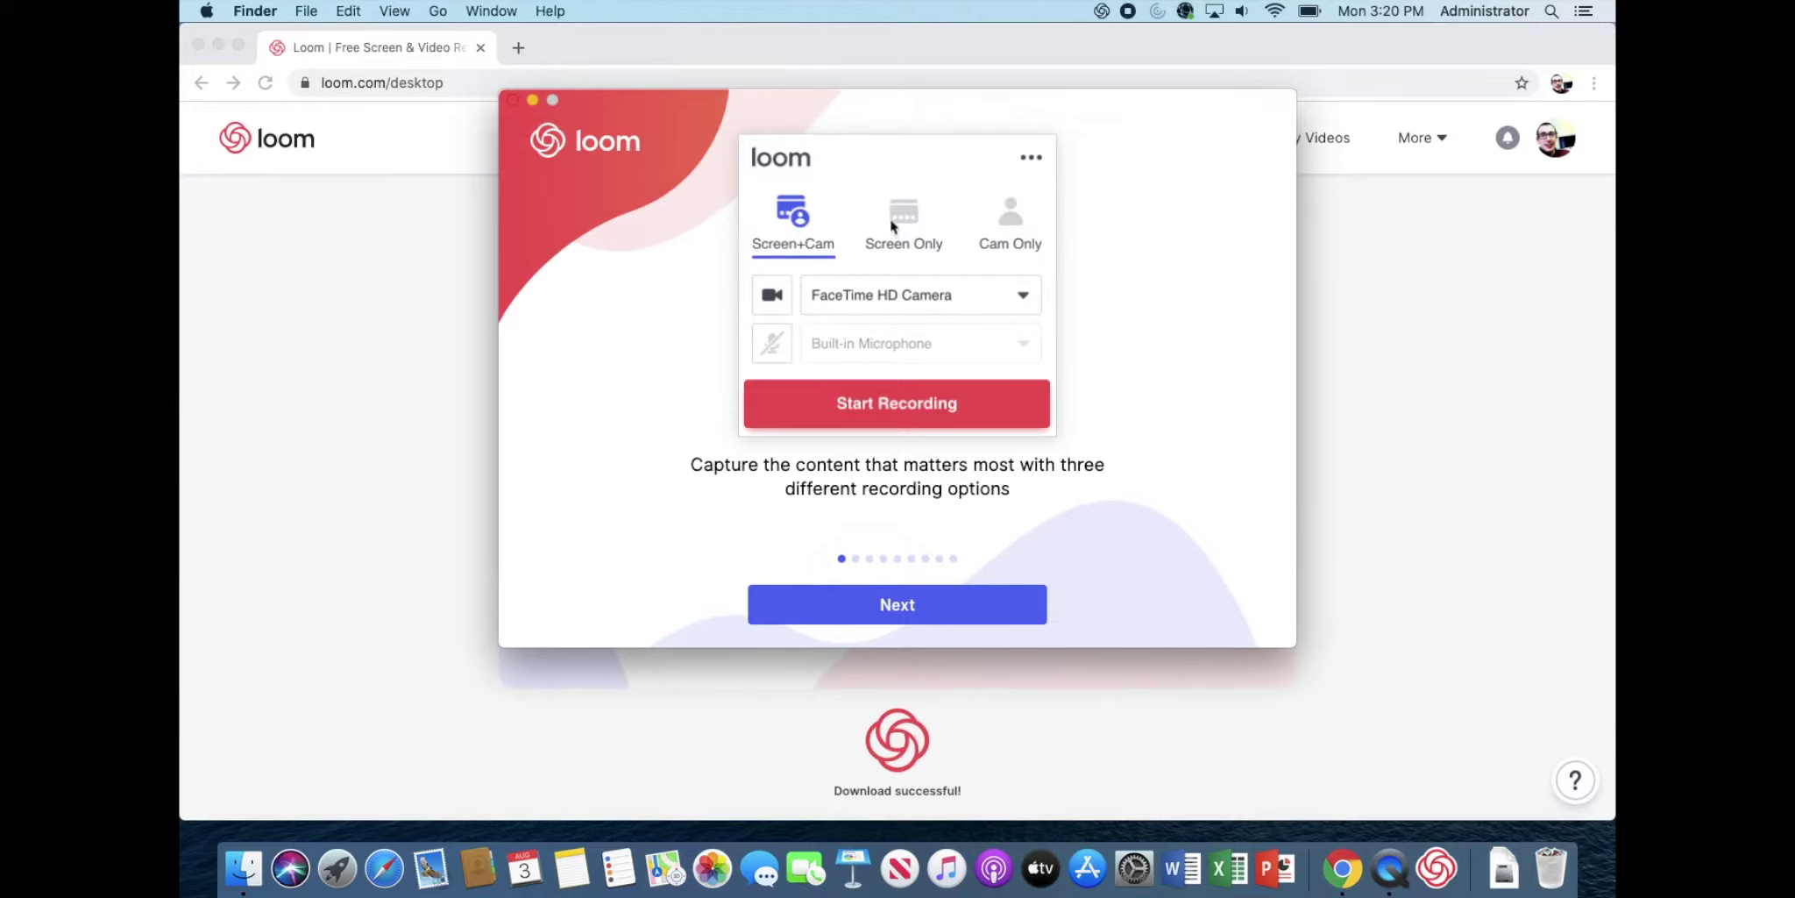
# Step: Advance through the tour slides to the camera access request
pyautogui.click(936, 604)
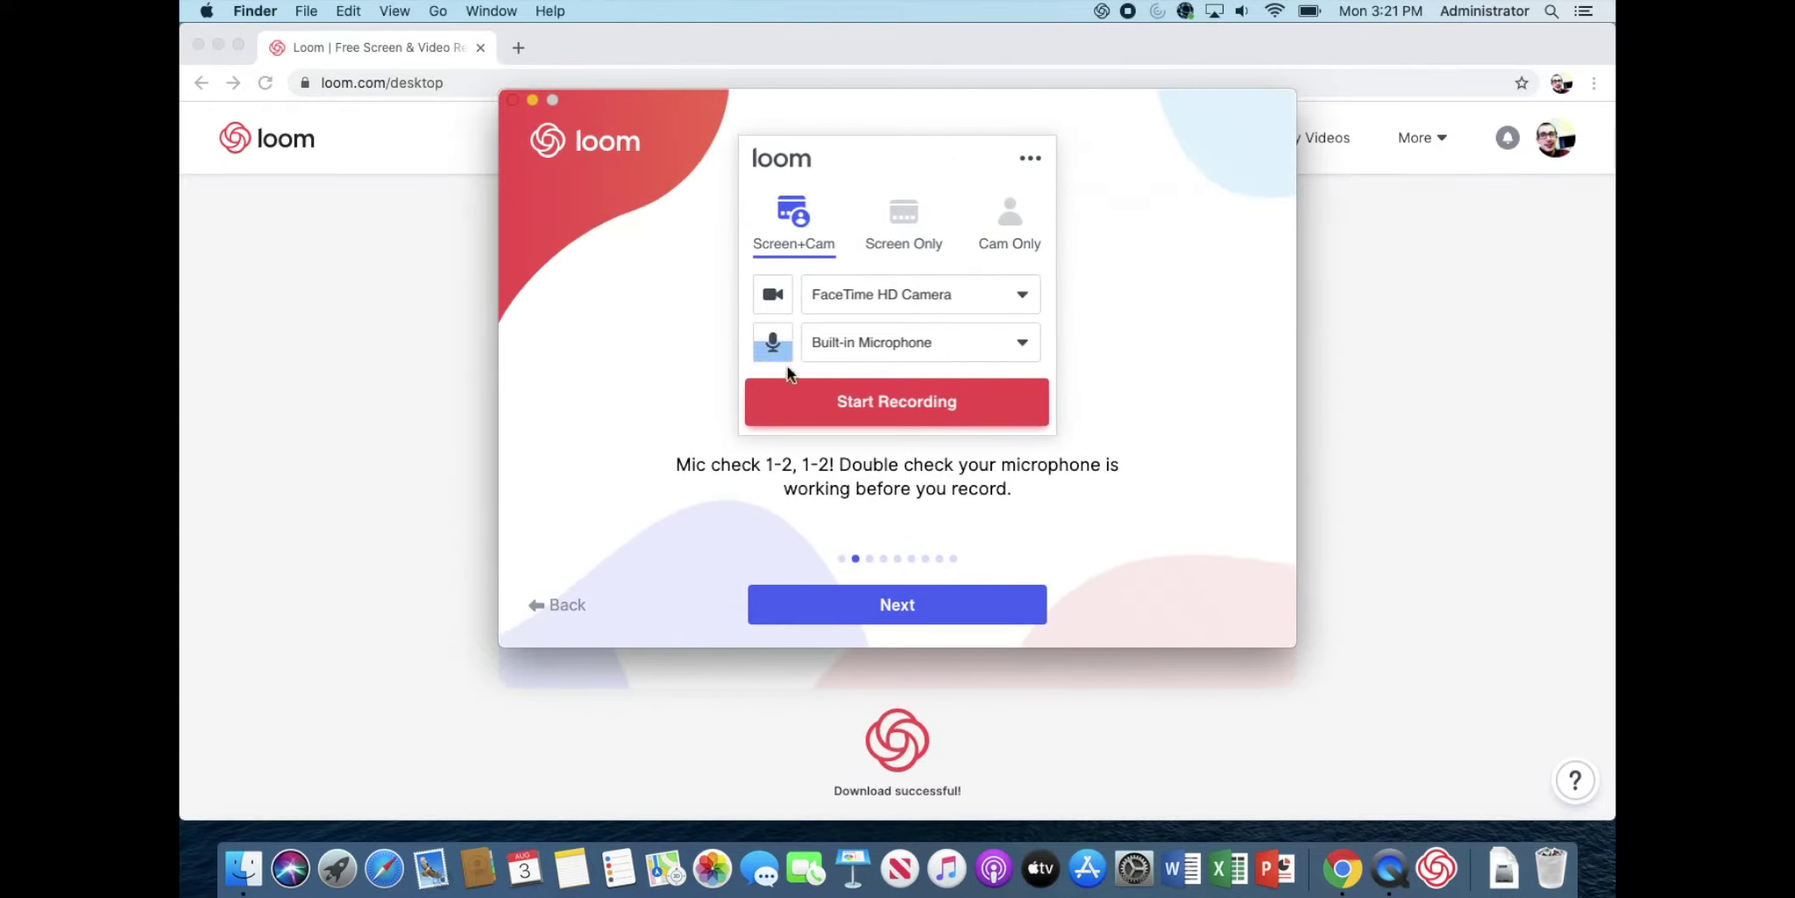
pyautogui.click(915, 607)
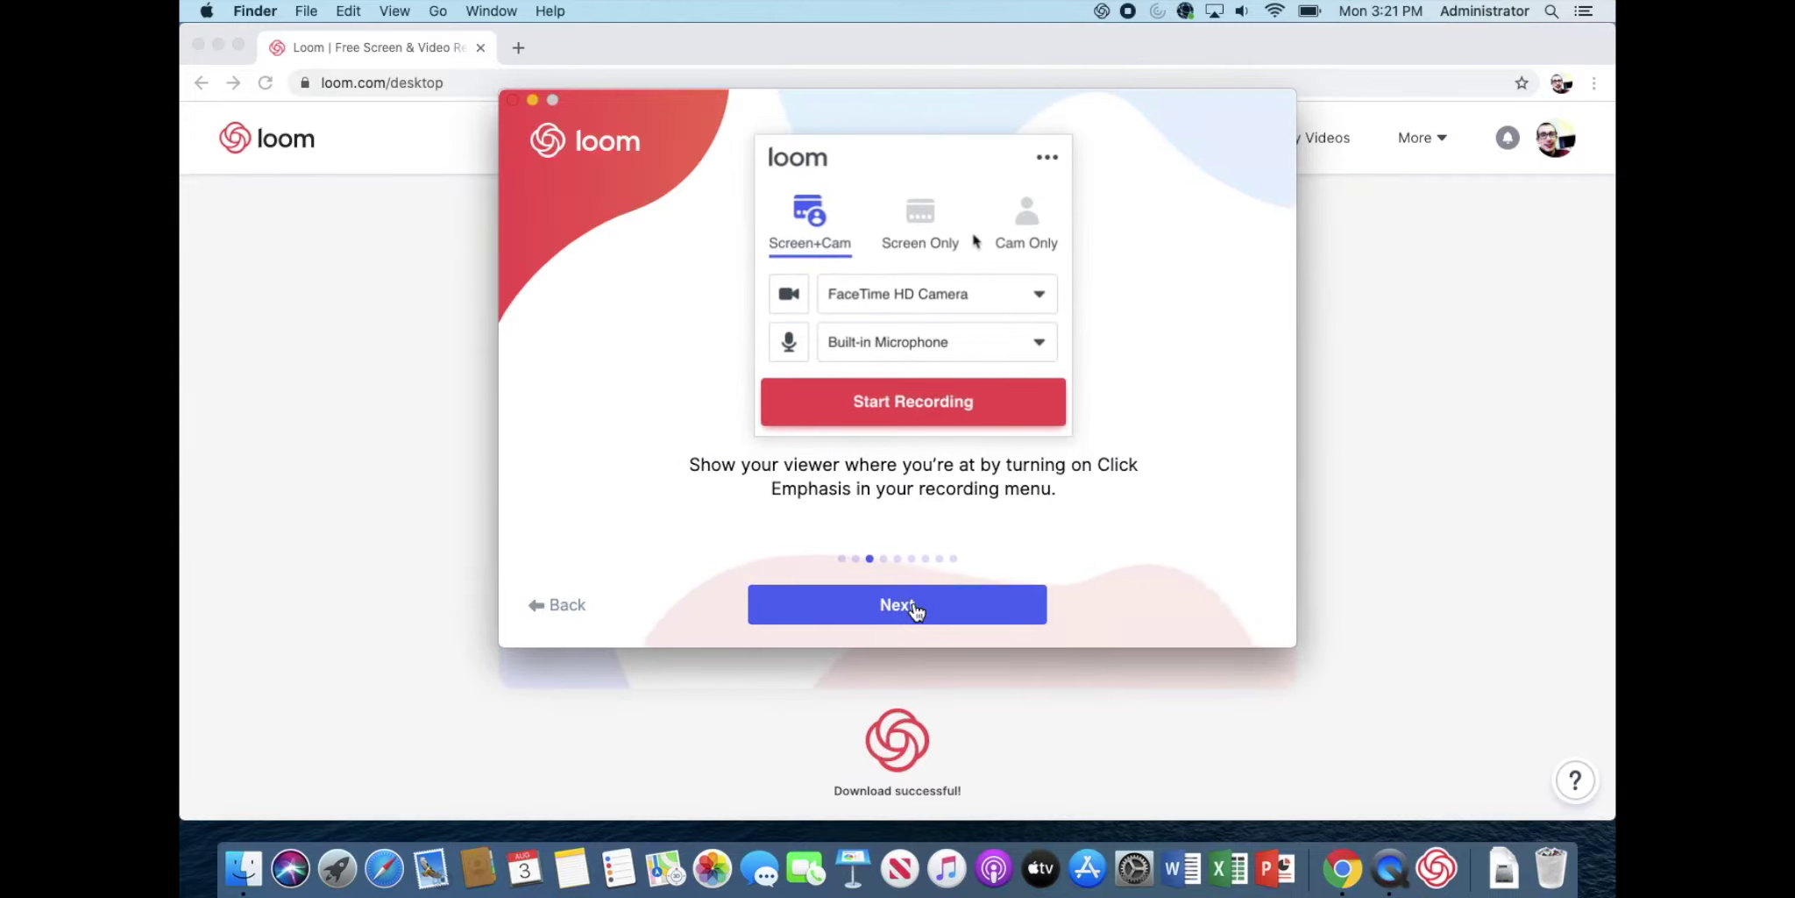
pyautogui.click(914, 607)
pyautogui.click(914, 608)
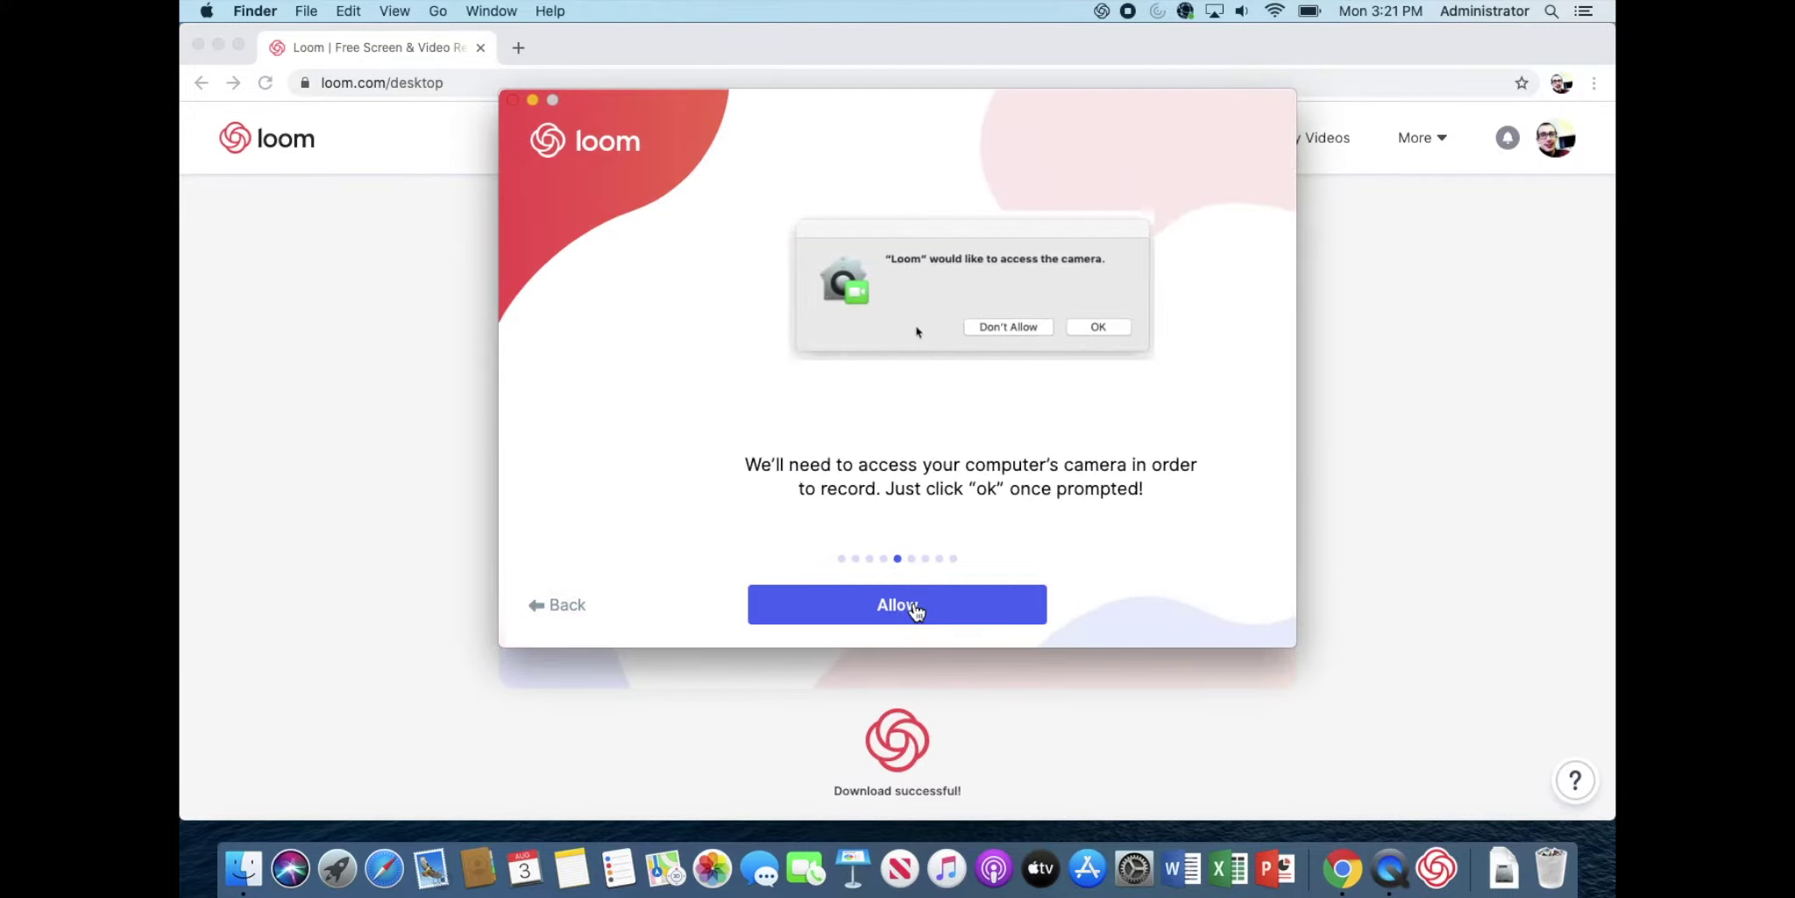
pyautogui.click(914, 607)
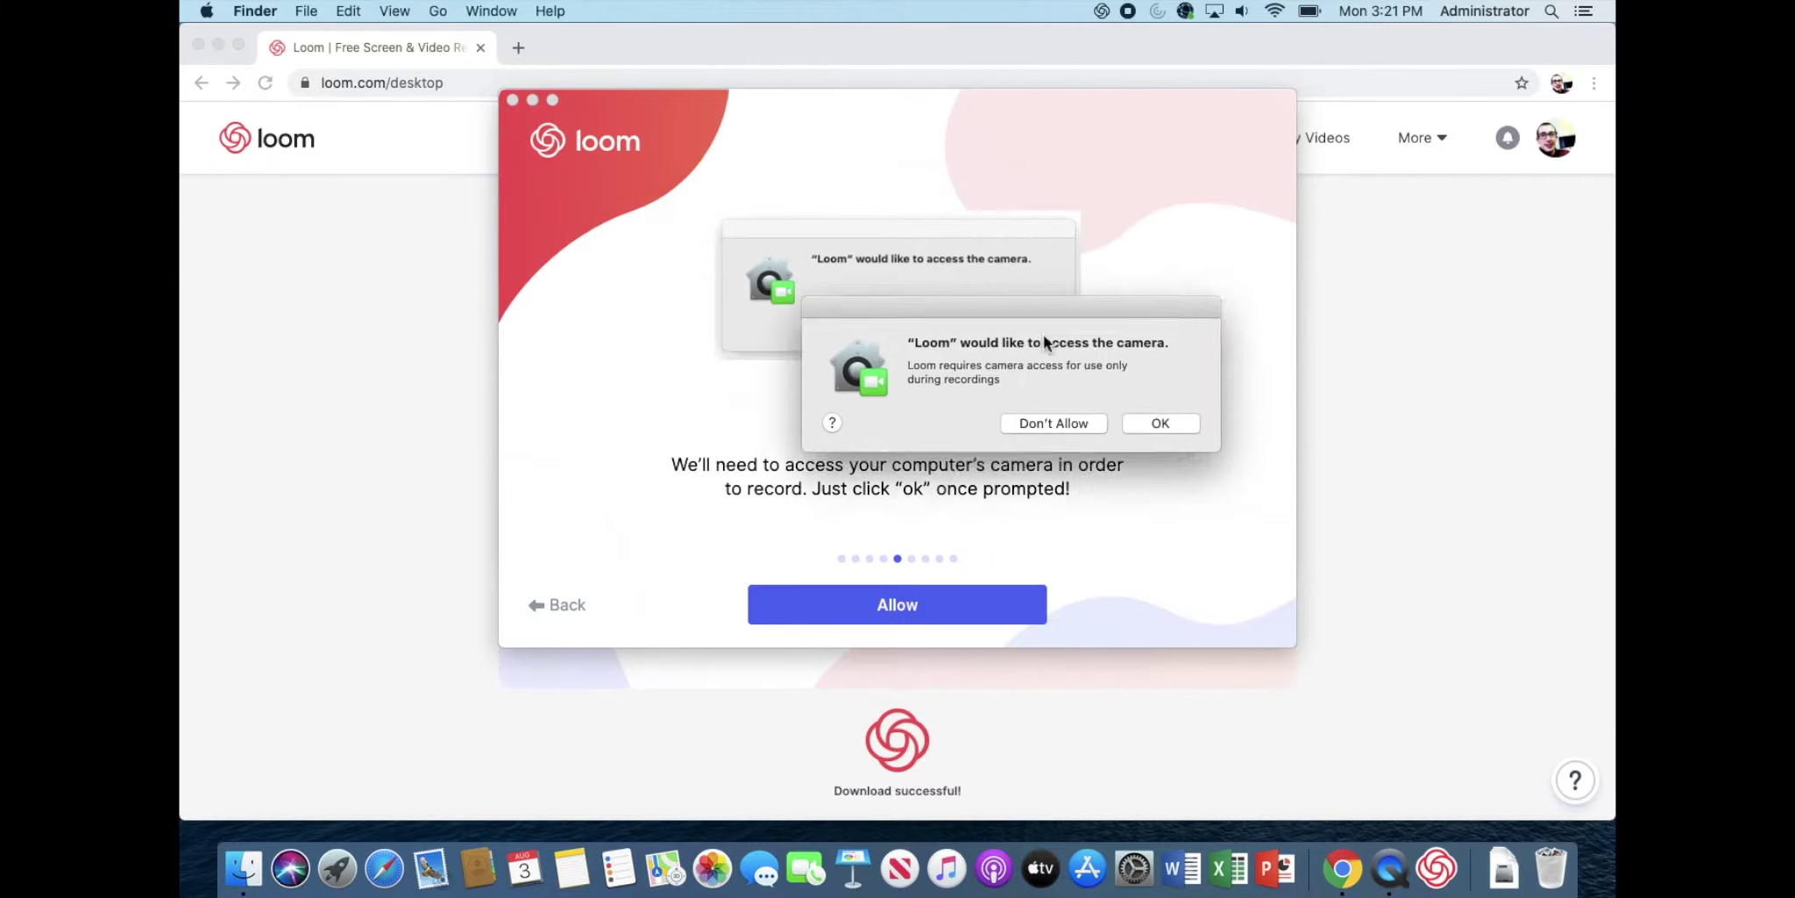
# Step: Grant Loom camera and microphone access and continue to the Accessibility slide
pyautogui.moveTo(1045, 342); pyautogui.dragTo(1341, 471)
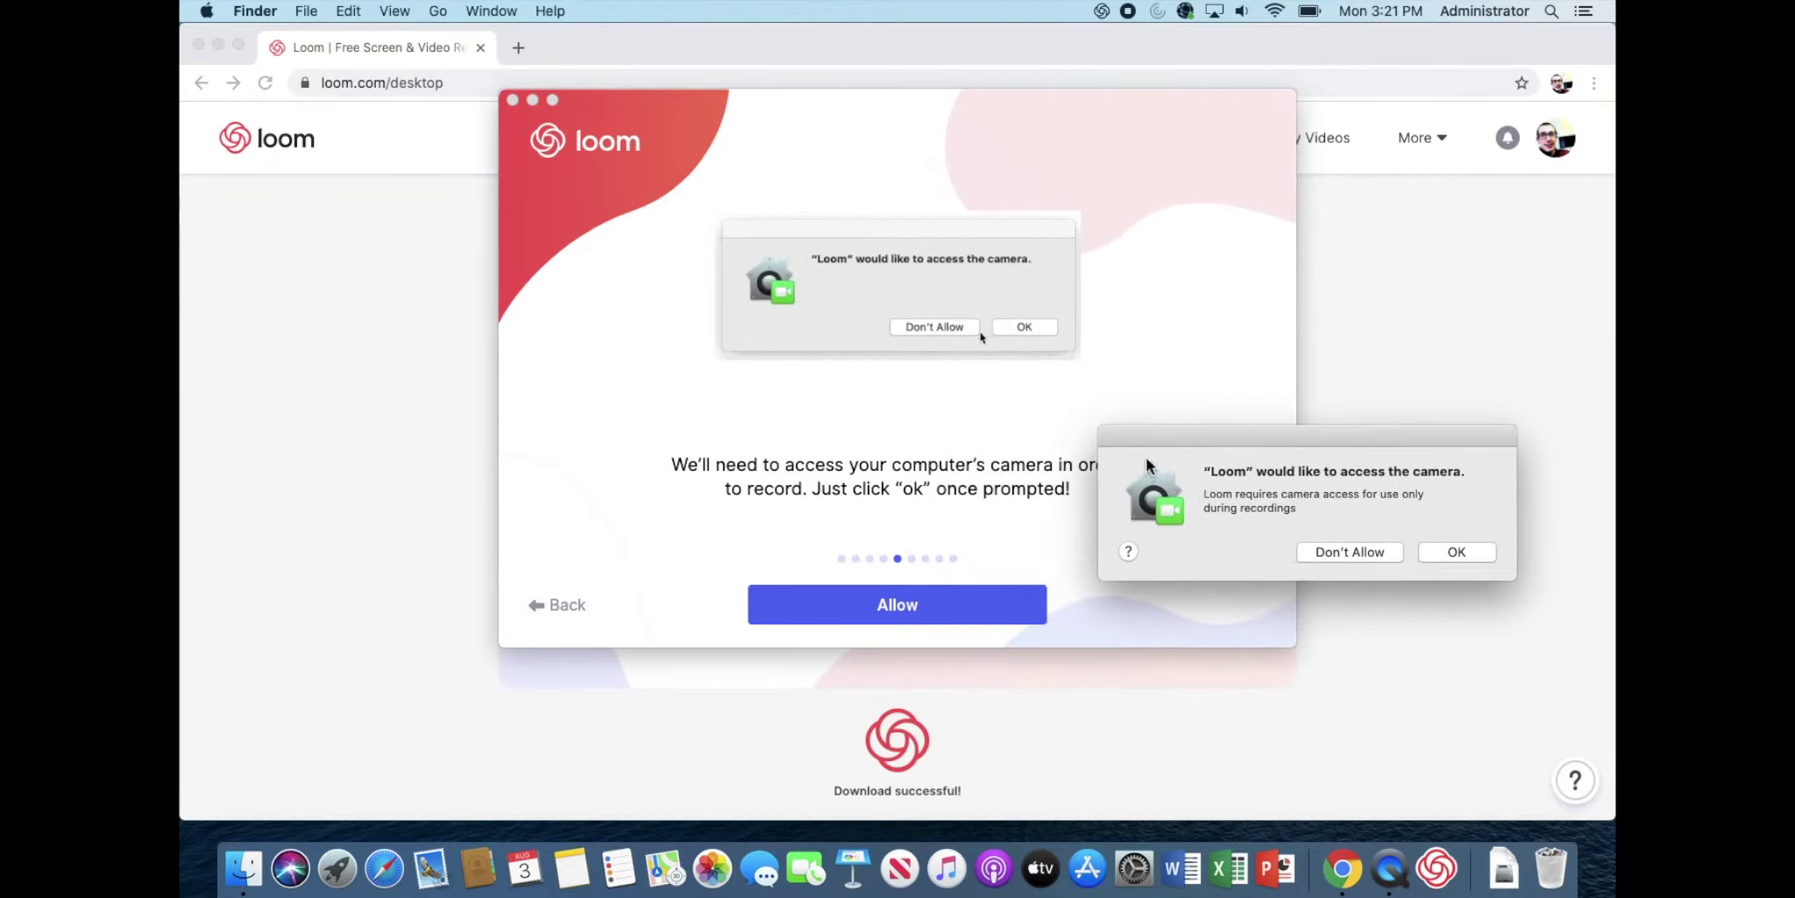
pyautogui.moveTo(1162, 444); pyautogui.dragTo(1161, 235)
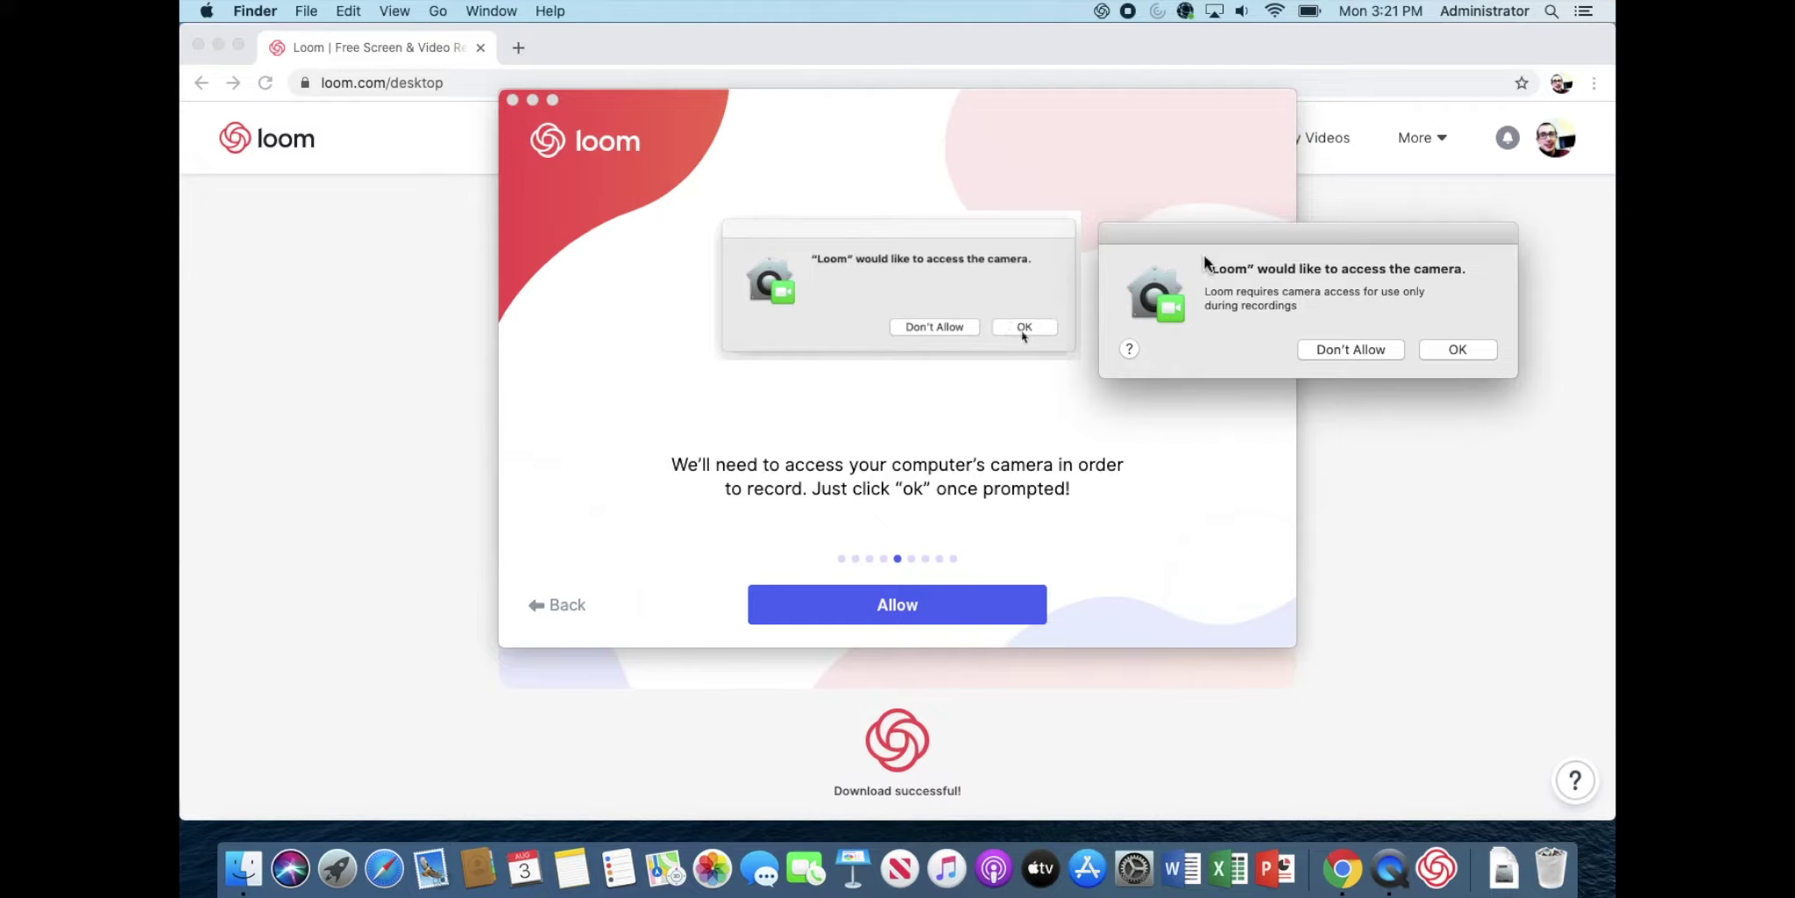
pyautogui.click(1457, 349)
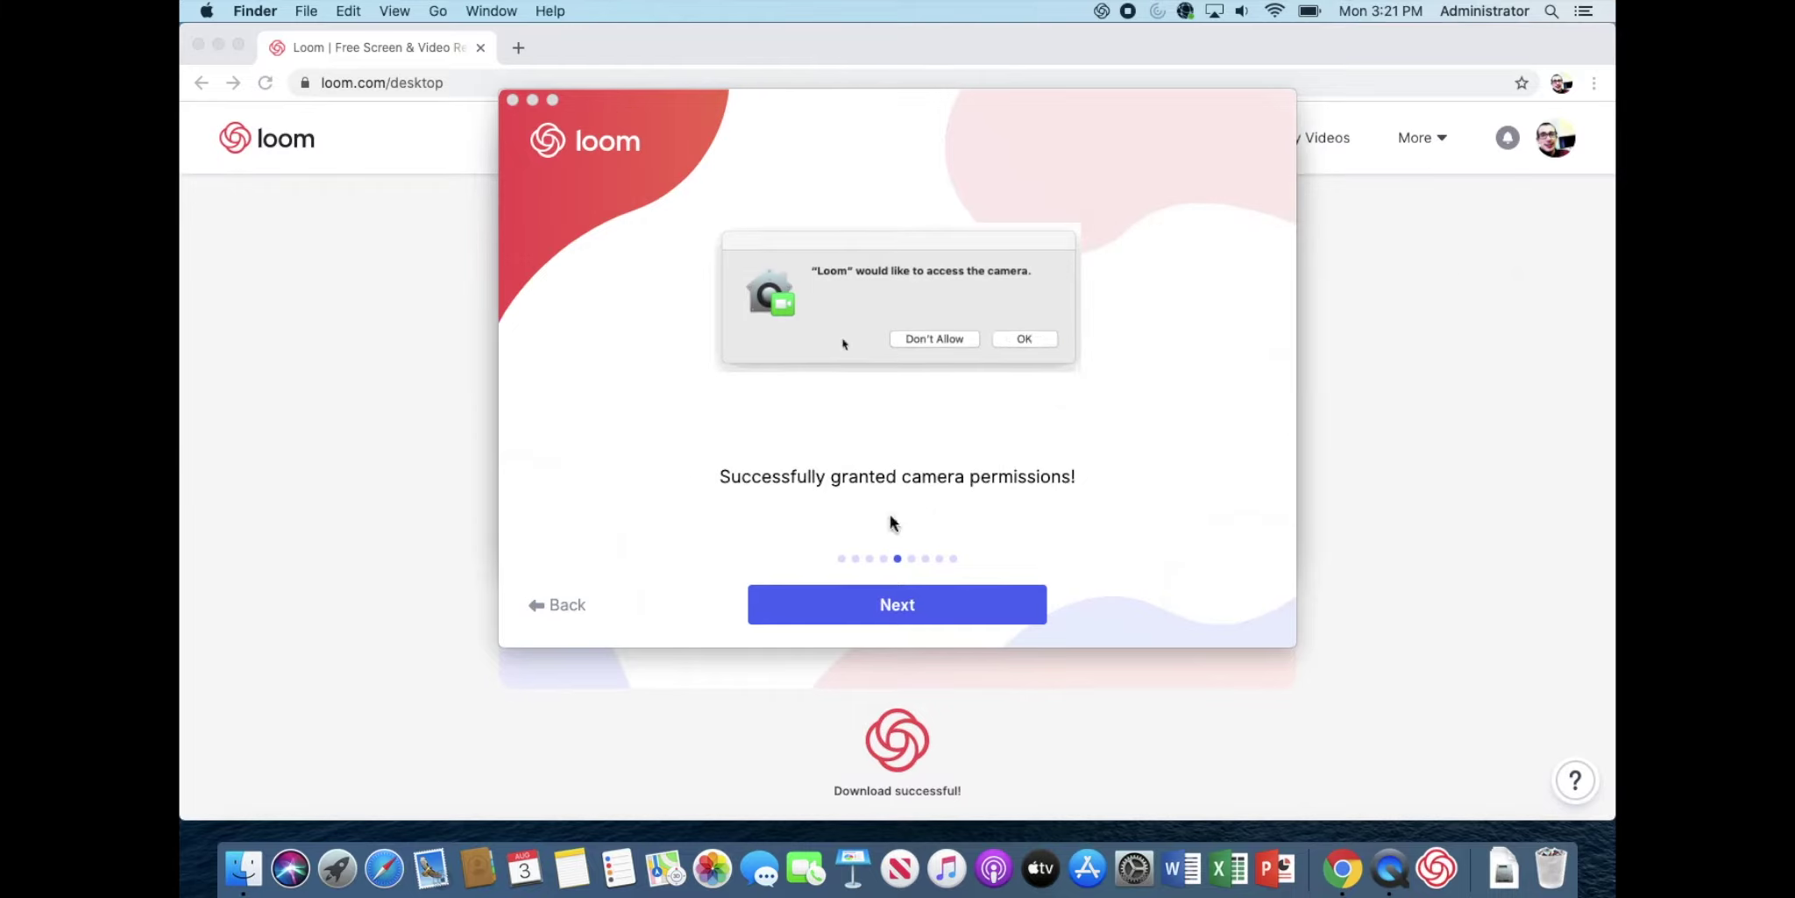
pyautogui.click(911, 607)
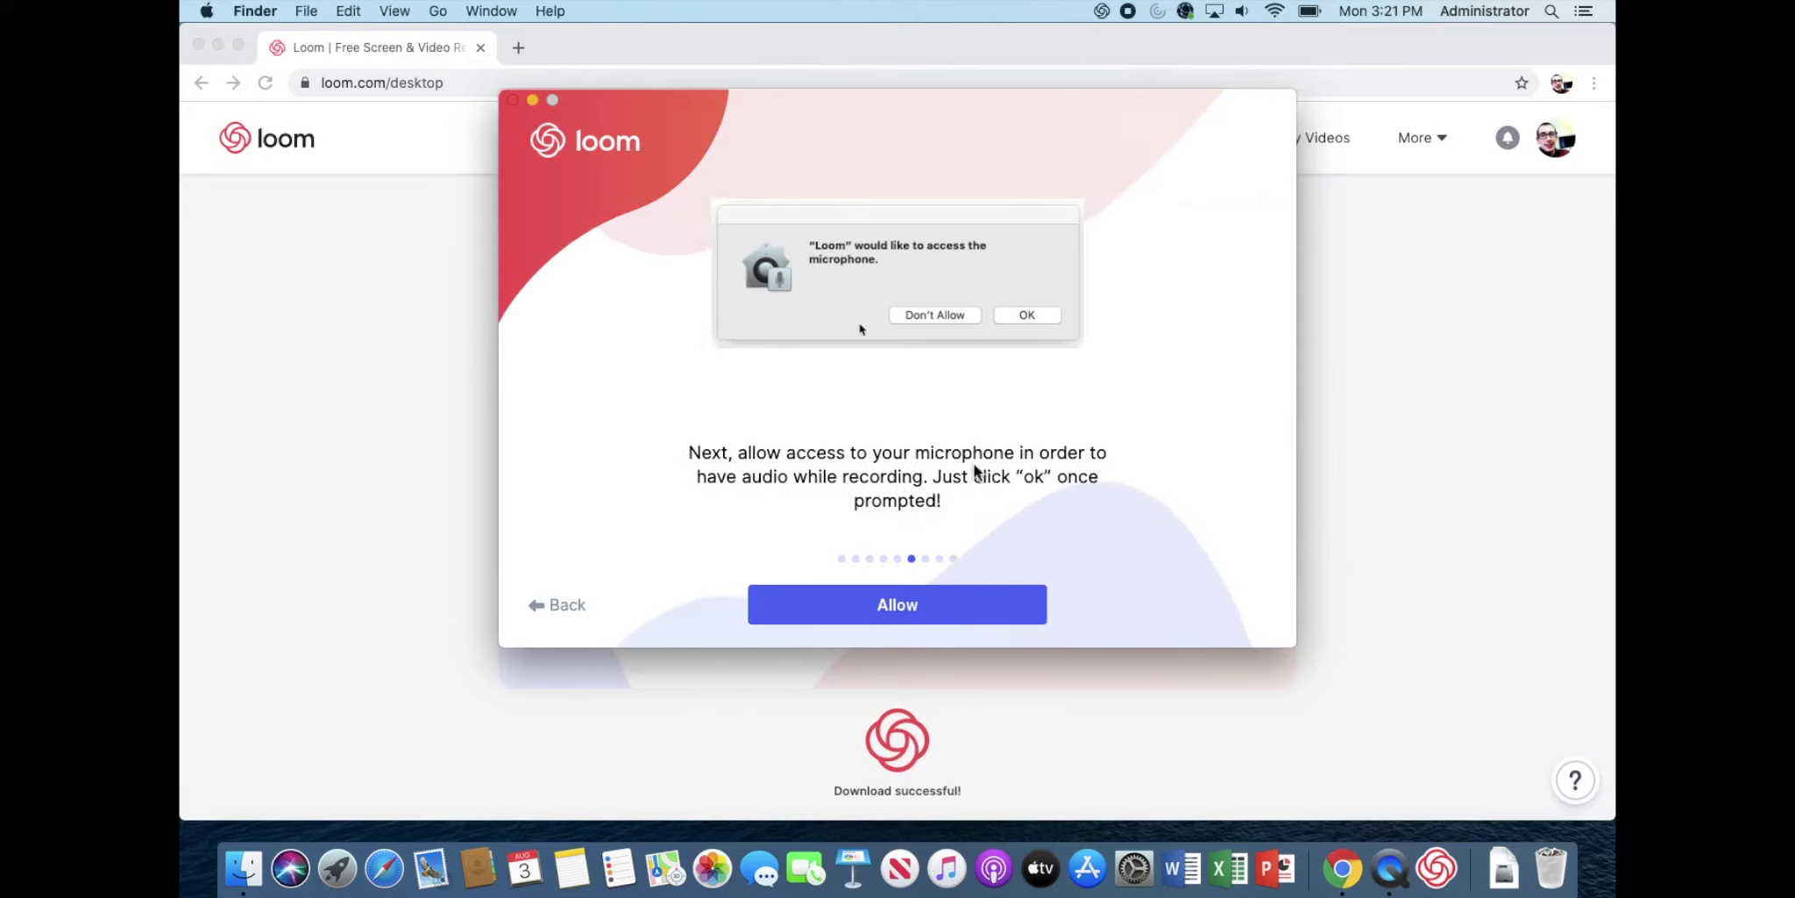
pyautogui.click(913, 607)
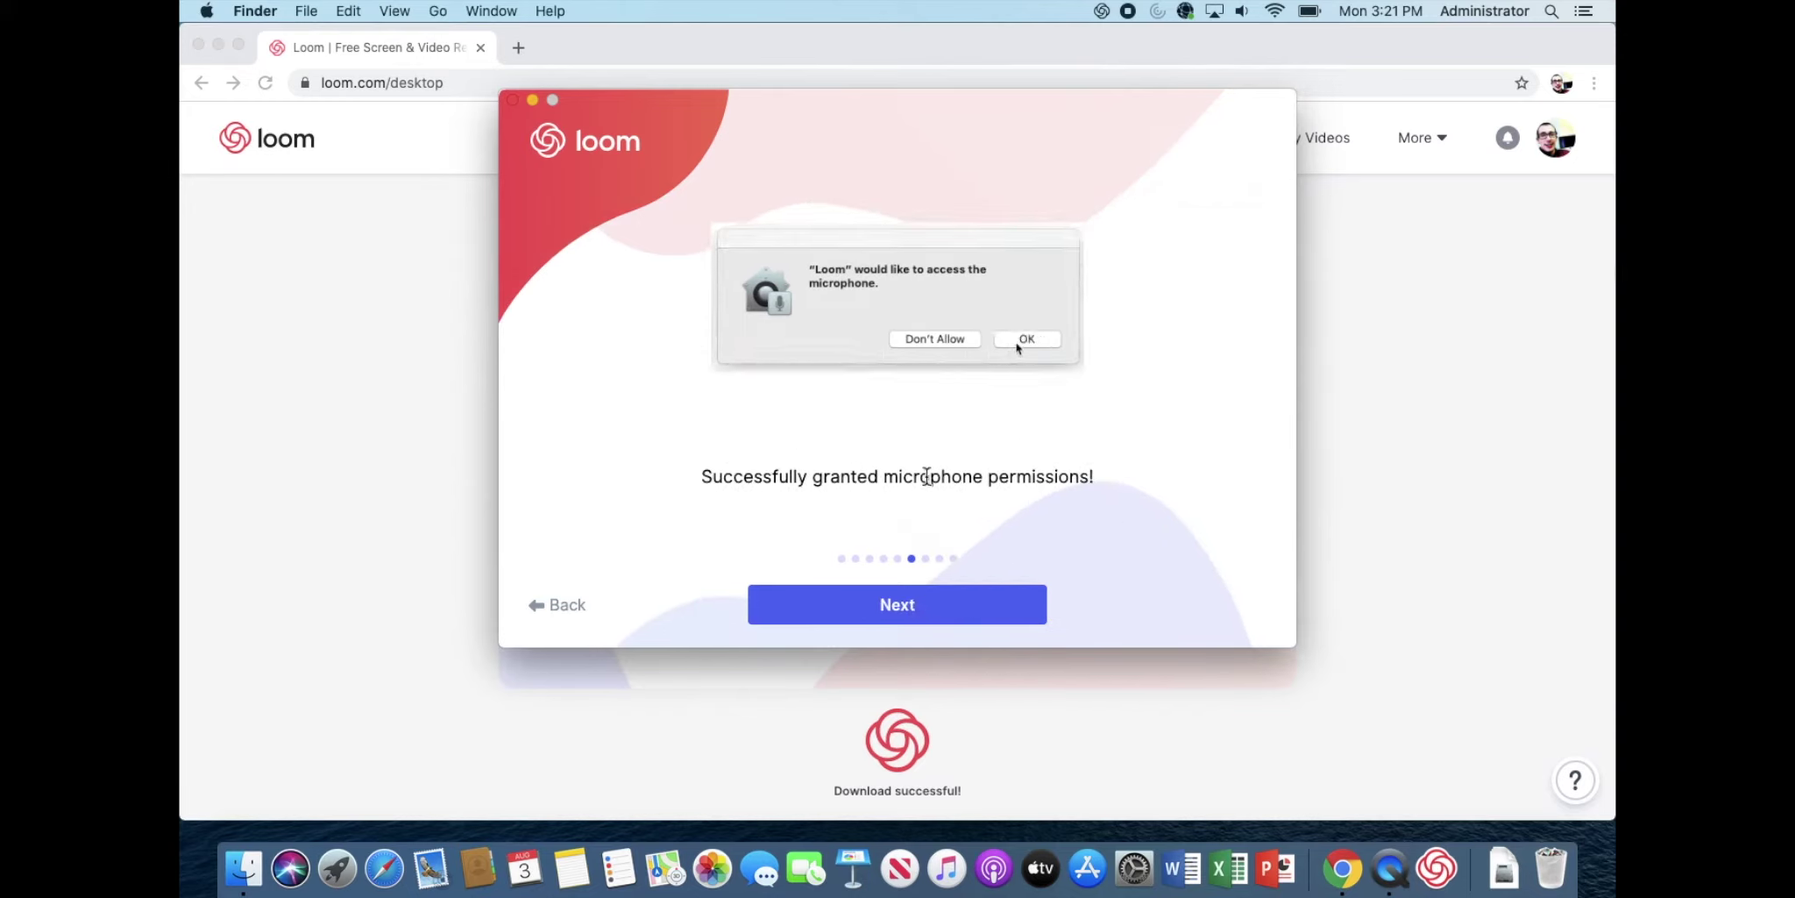
pyautogui.click(904, 597)
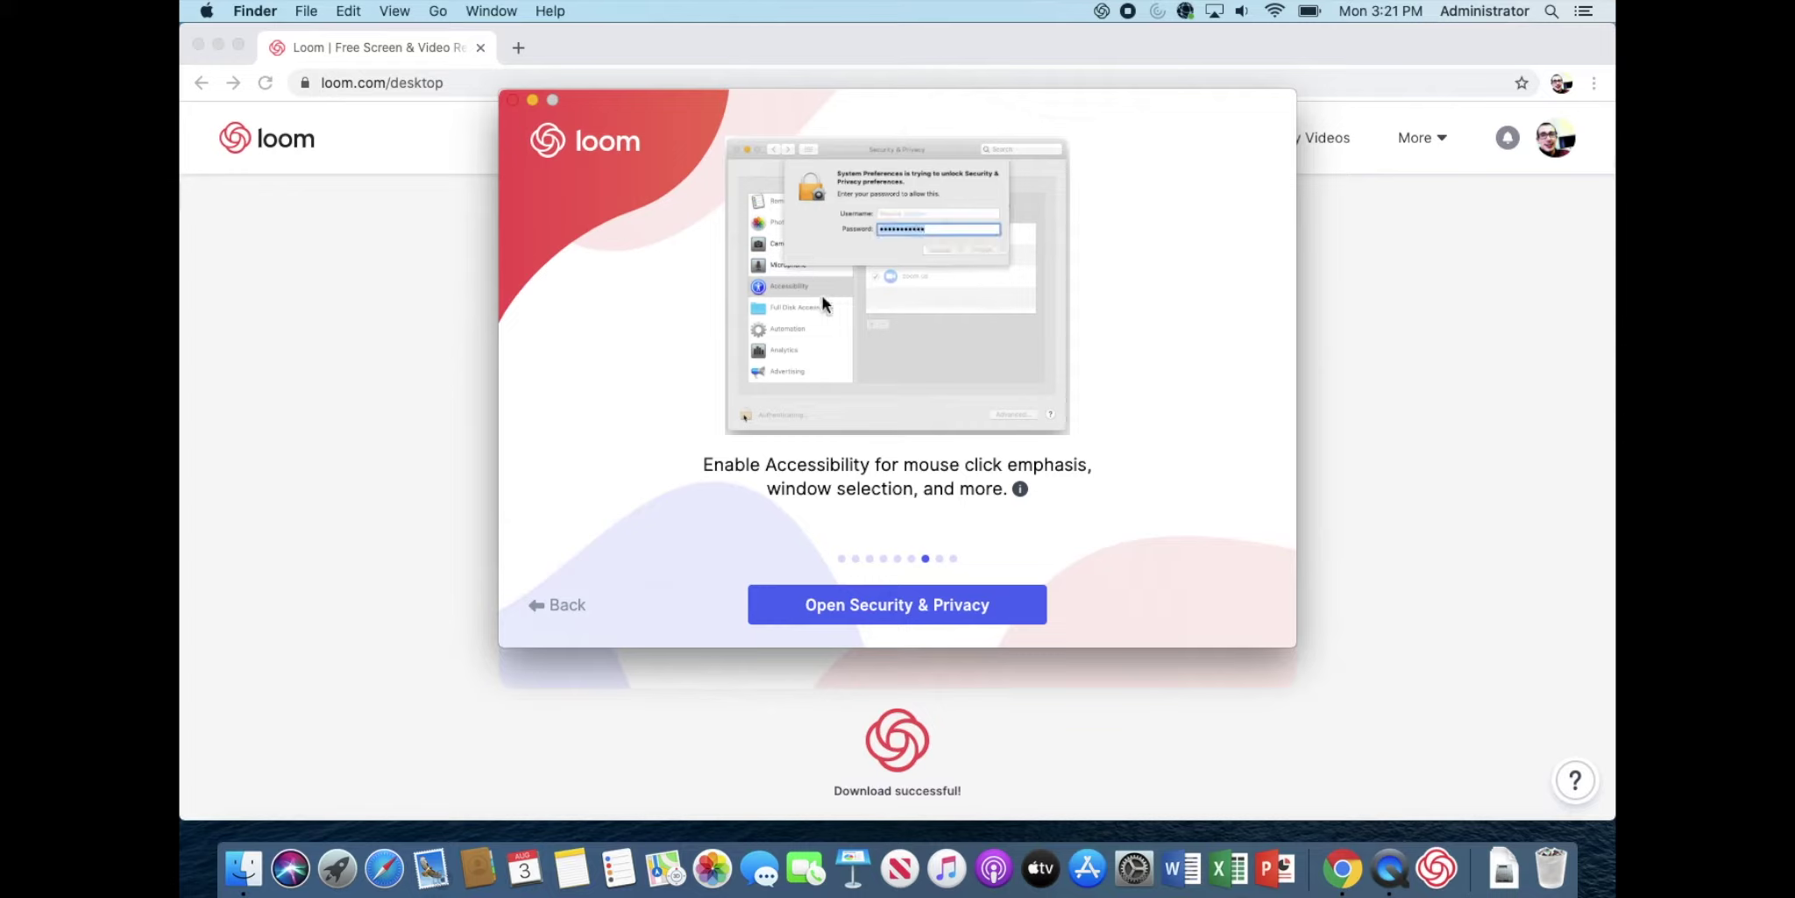
# Step: Unlock Security & Privacy with the admin password to enable Accessibility for Loom, then continue
pyautogui.click(931, 612)
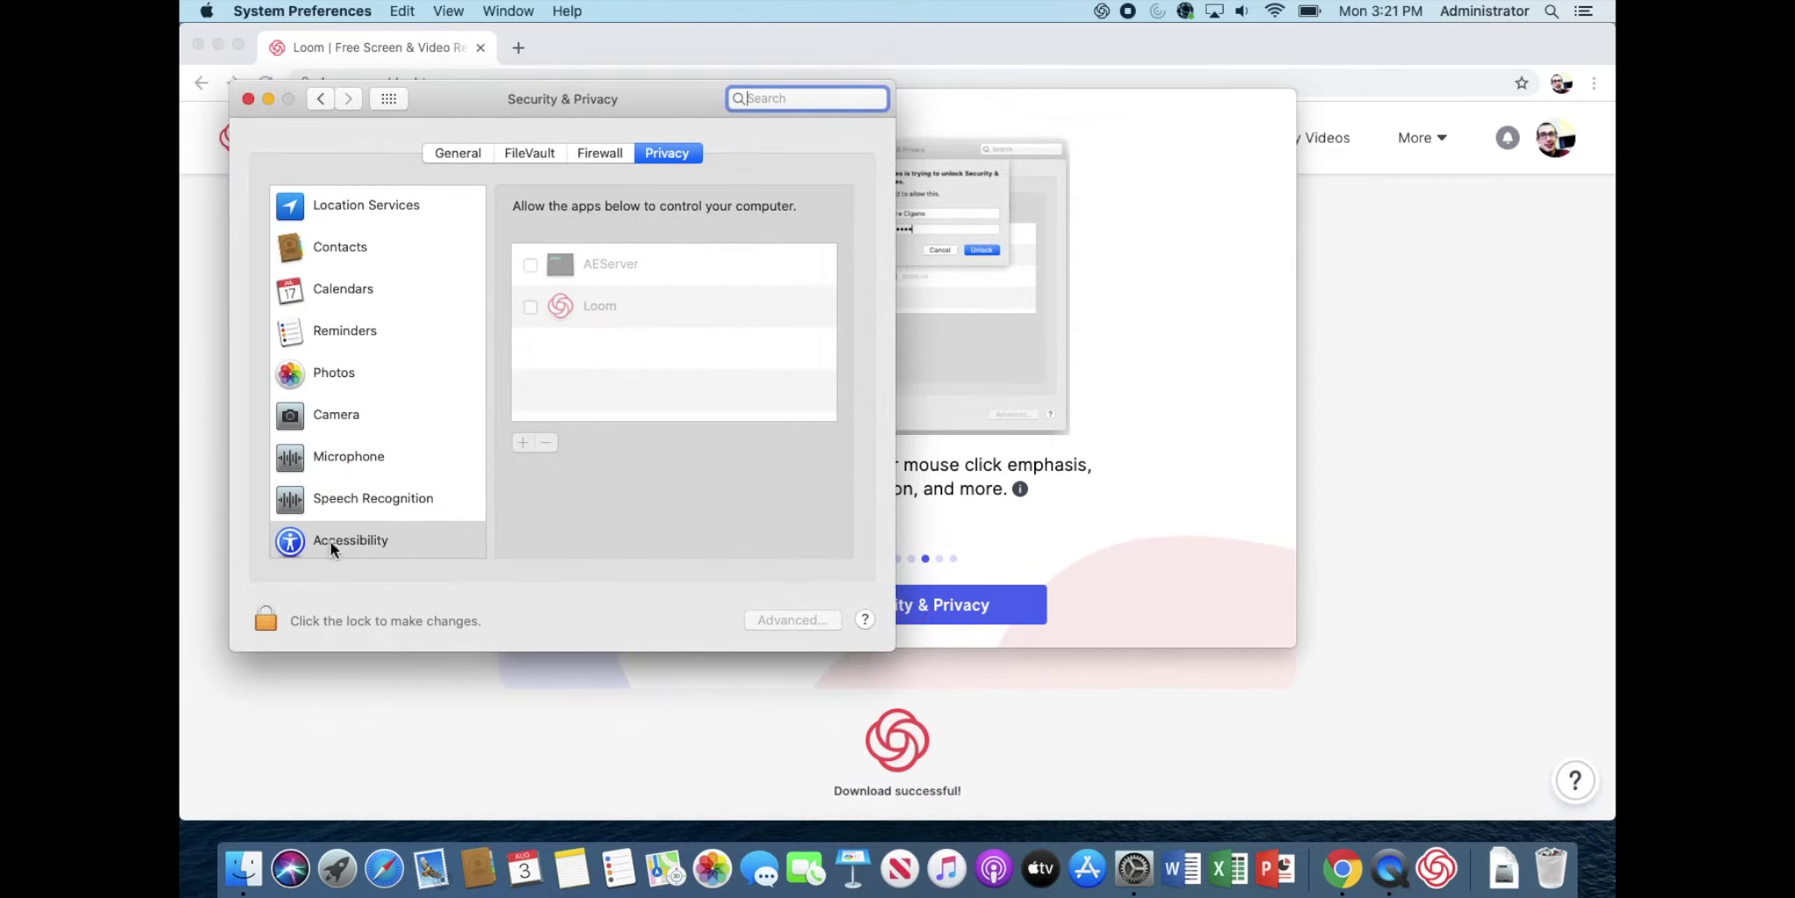
pyautogui.moveTo(542, 87); pyautogui.dragTo(1110, 9)
pyautogui.click(824, 561)
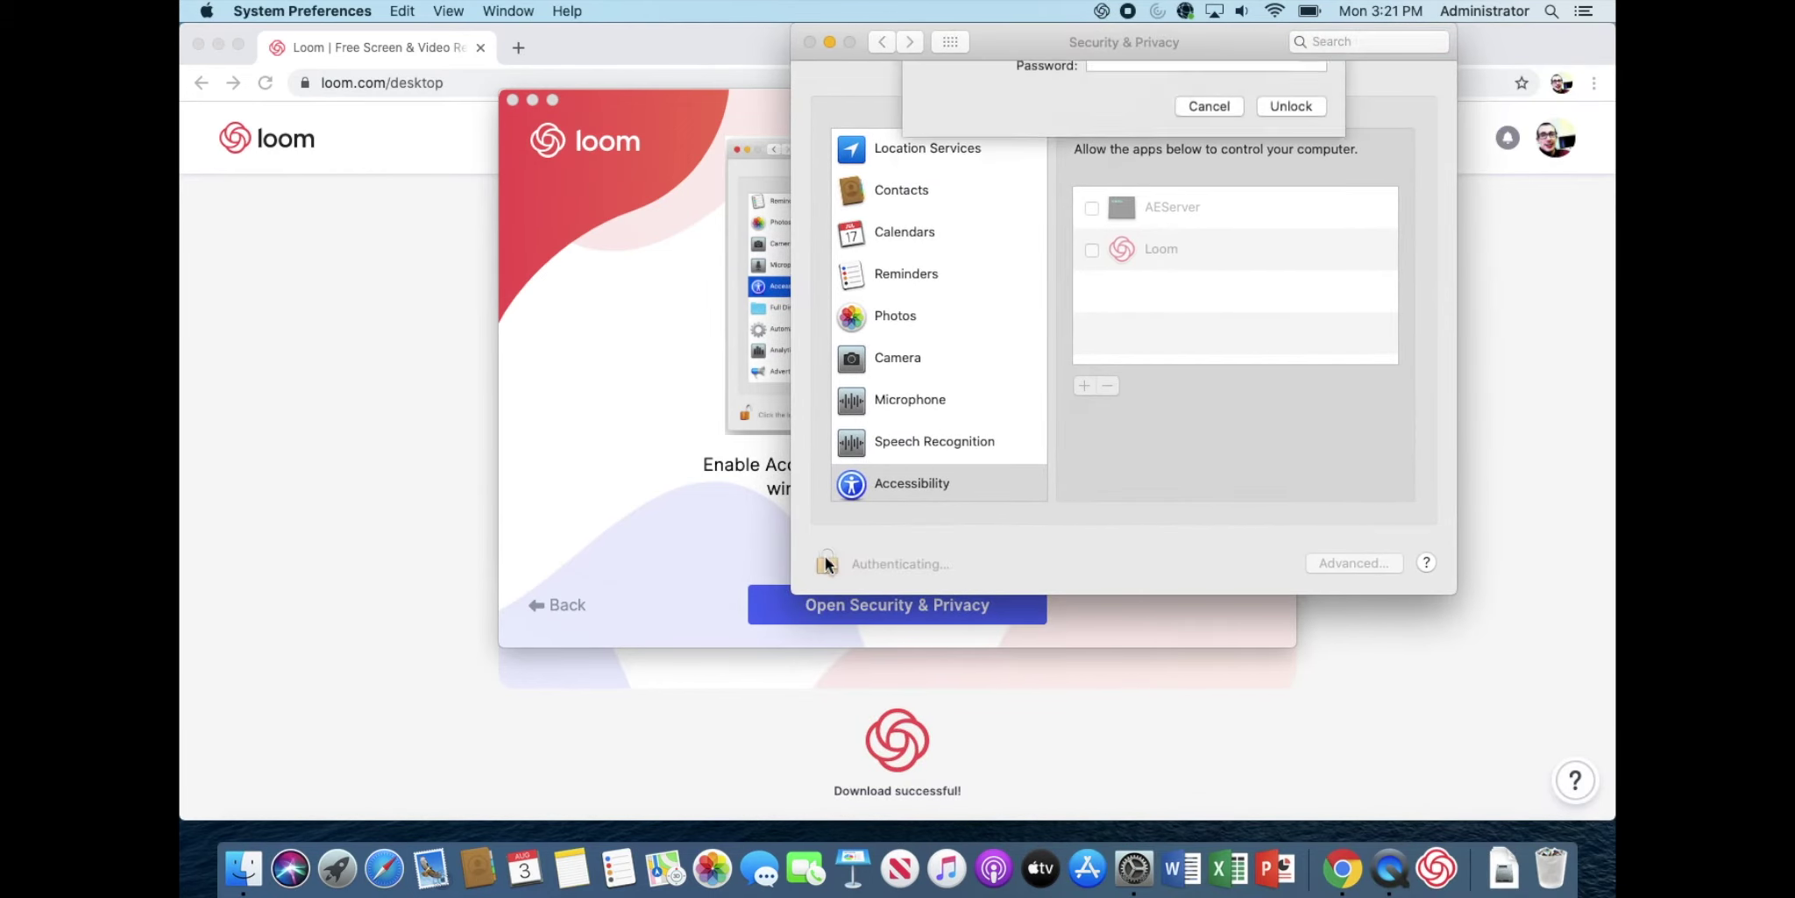
pyautogui.write('•••••••••')
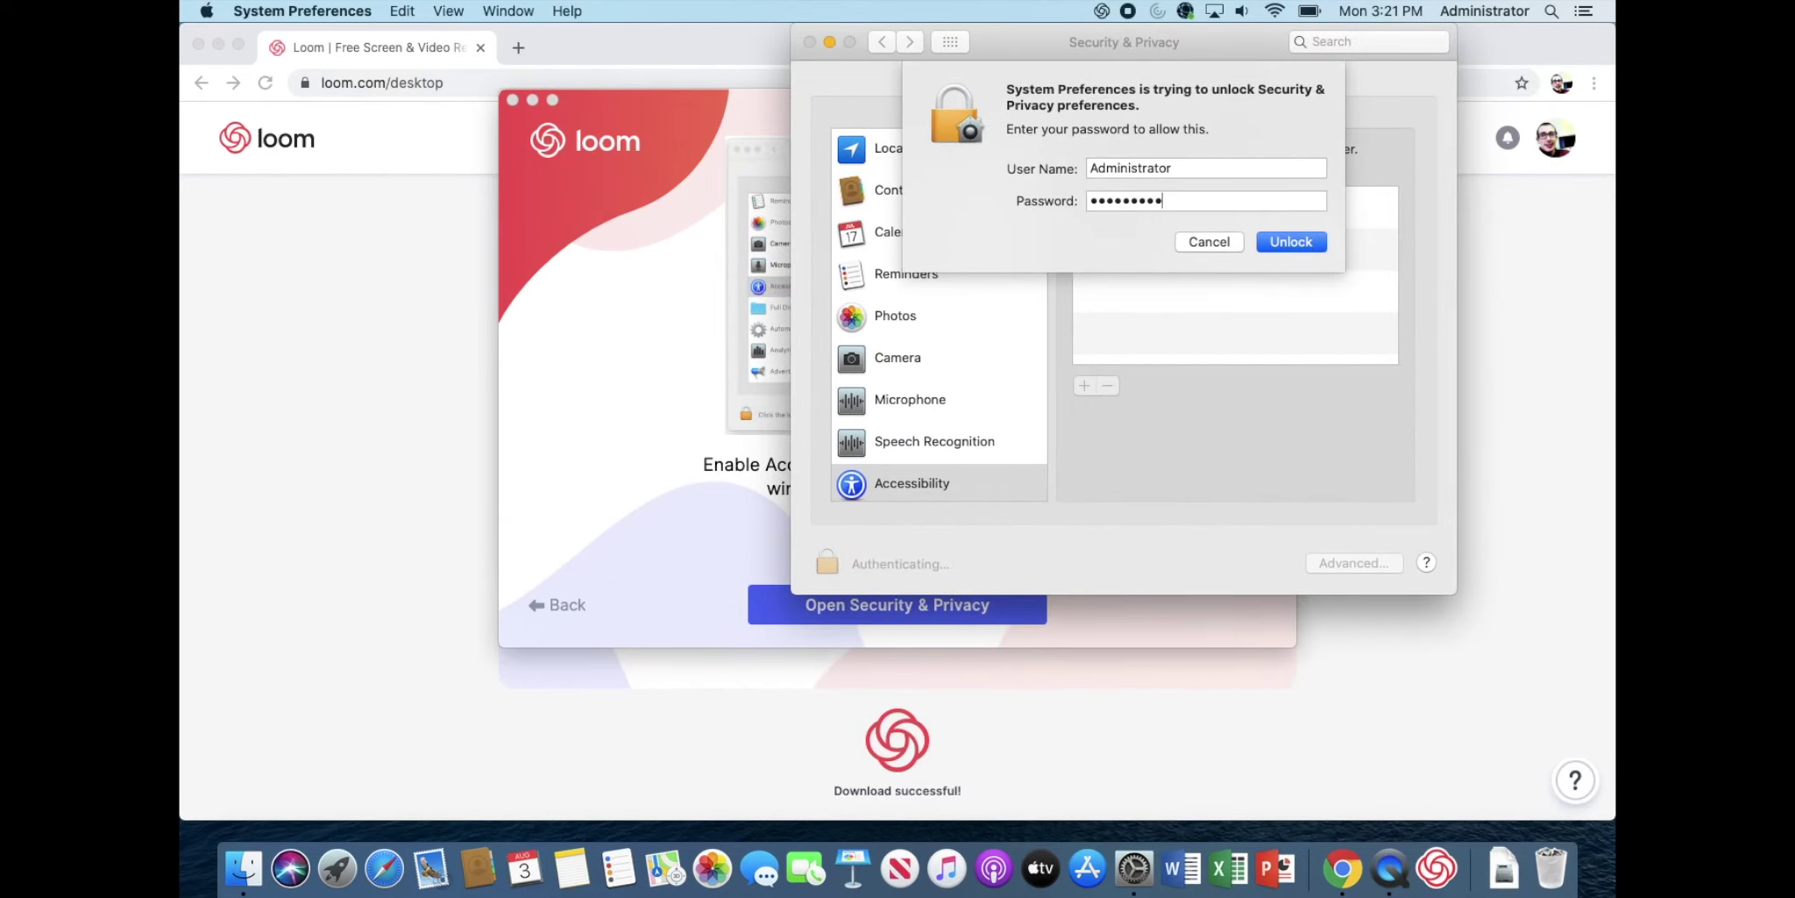
pyautogui.press('Return')
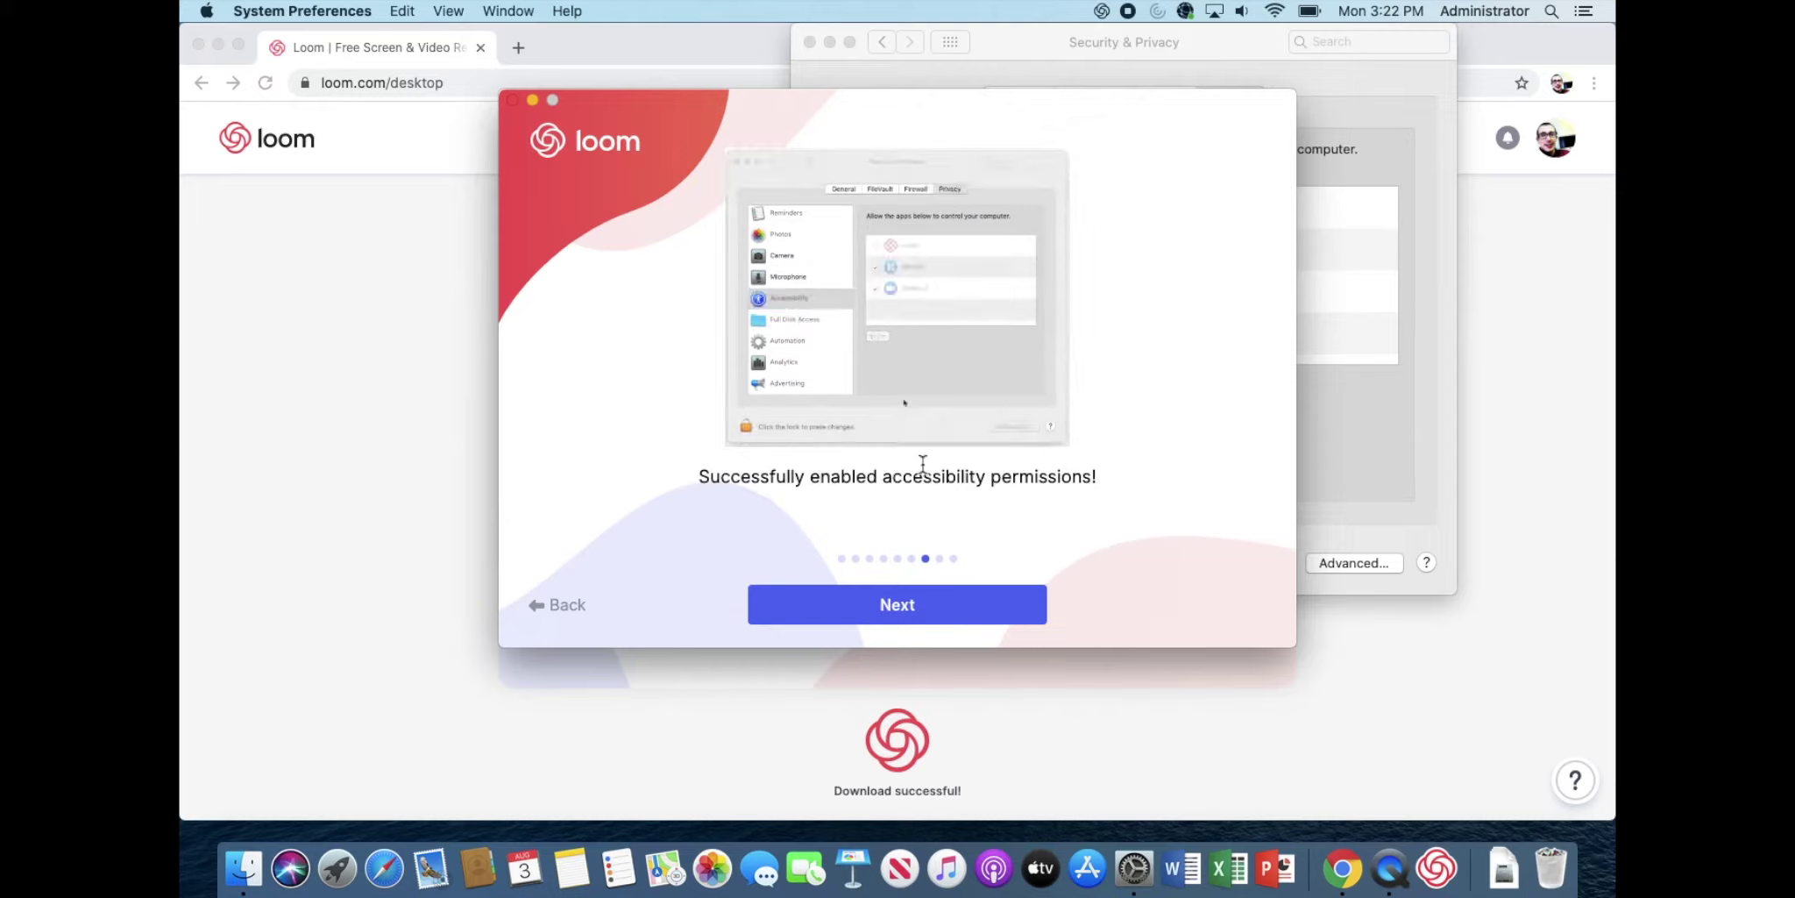
pyautogui.click(895, 596)
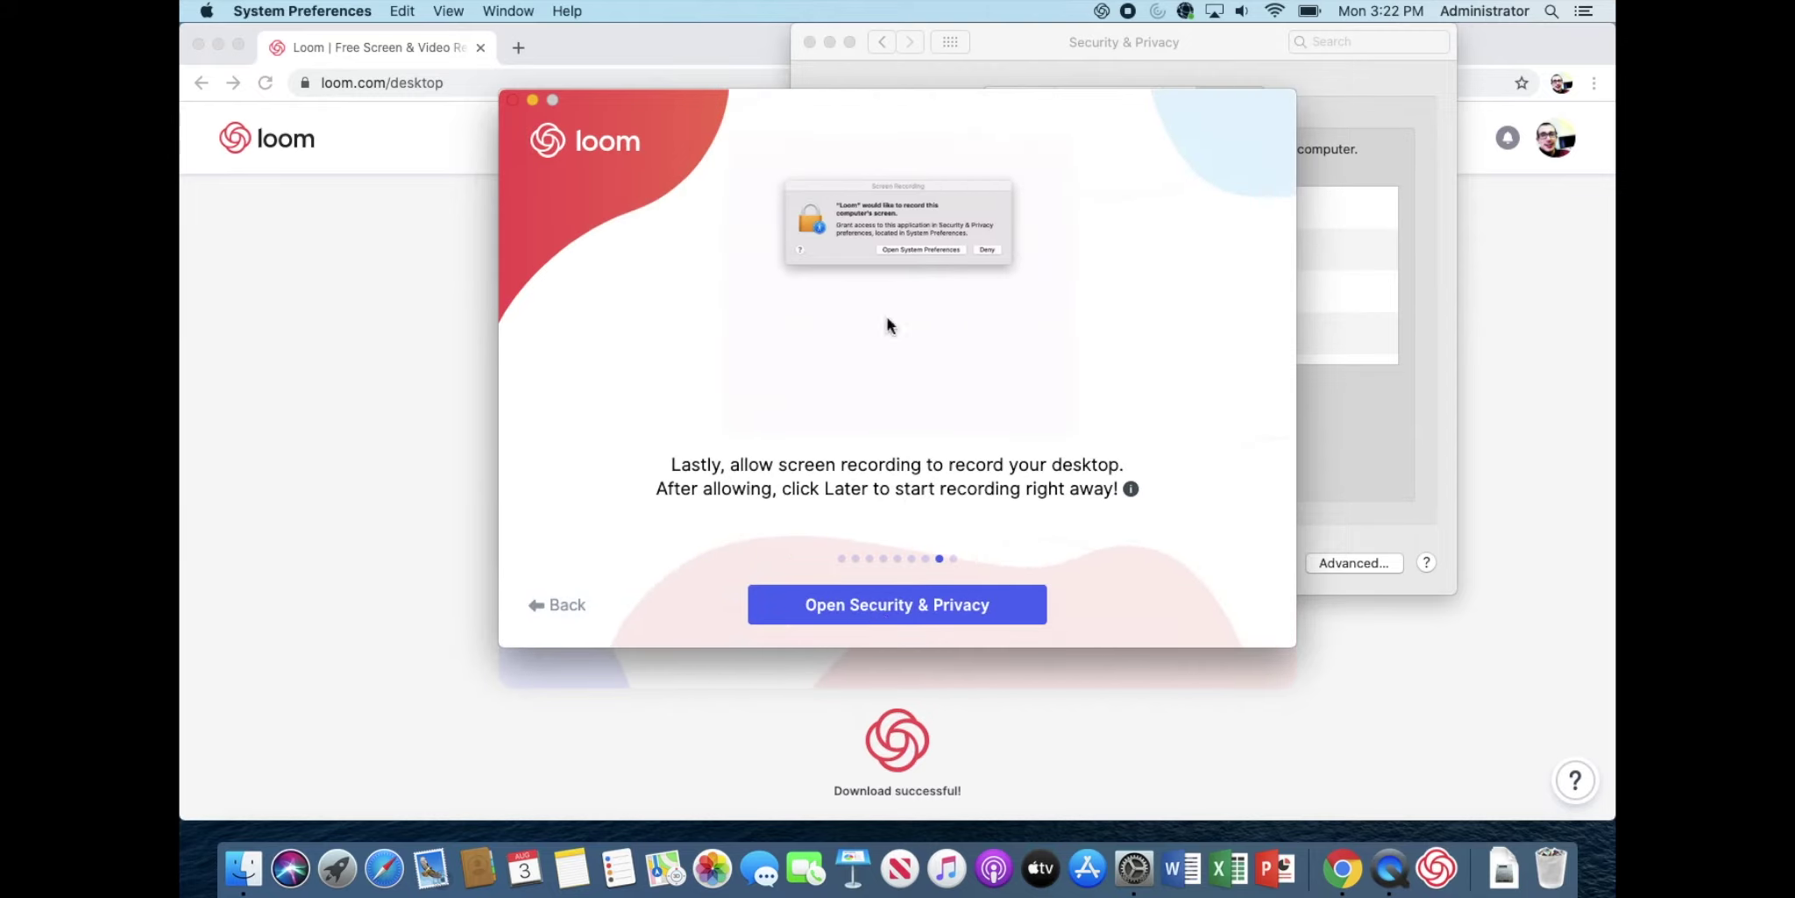
# Step: Check Loom under Screen Recording in System Preferences and advance to the 14-day Pro trial slide
pyautogui.click(947, 617)
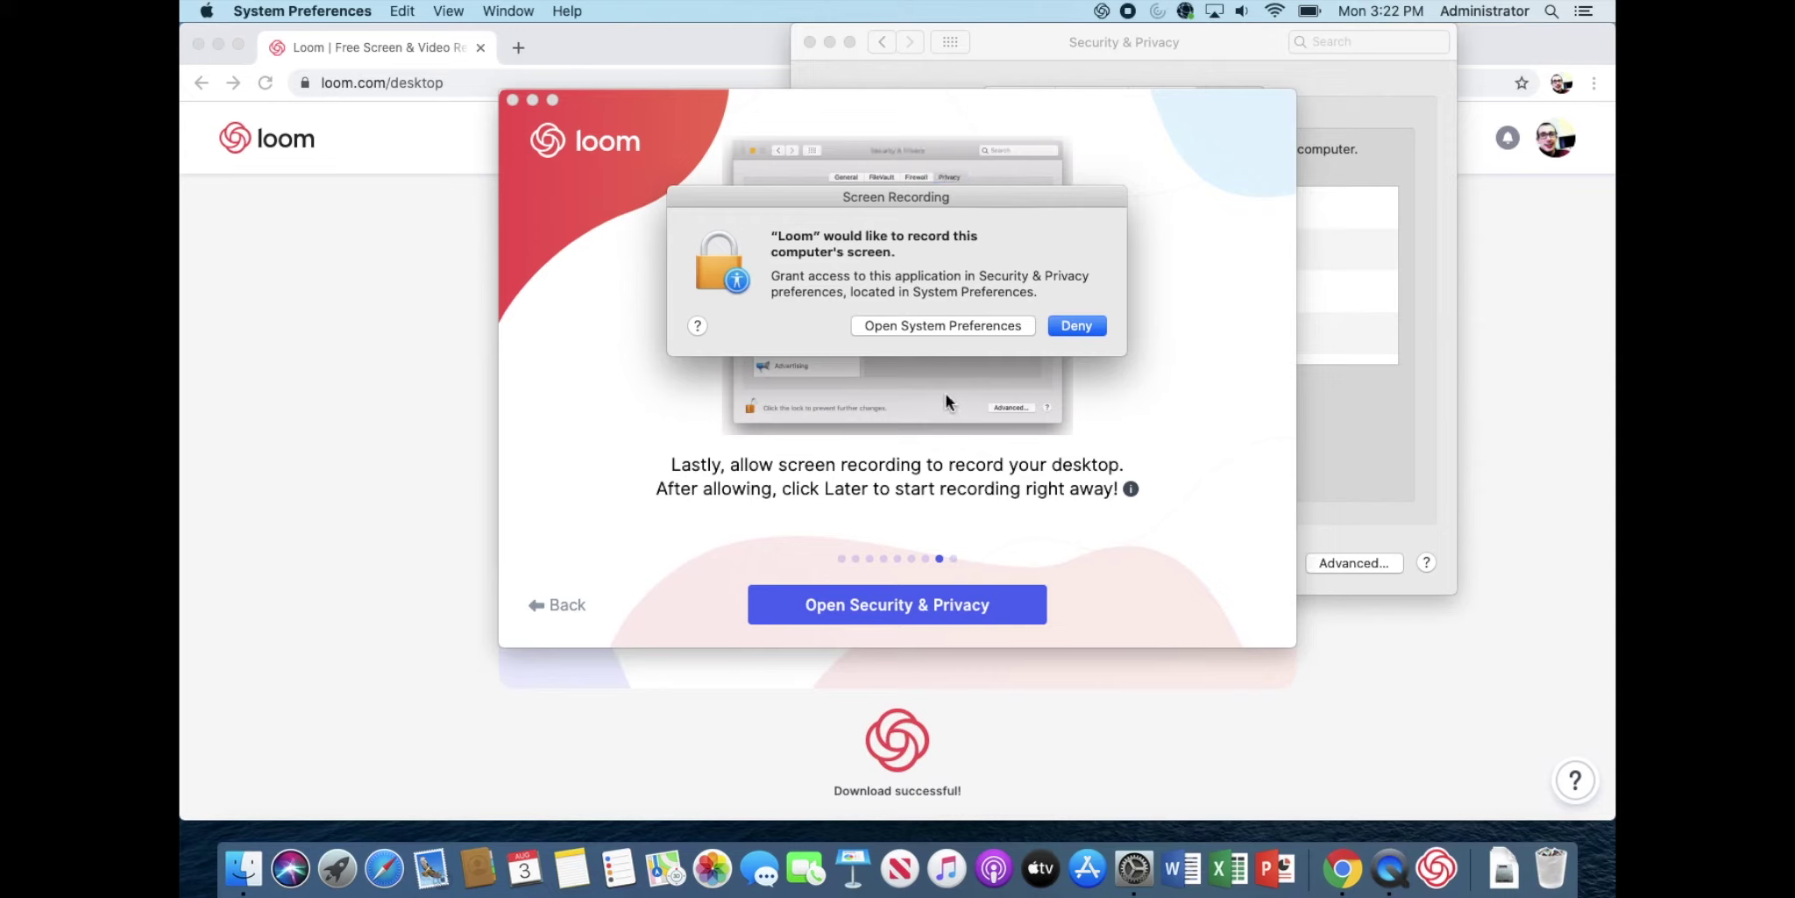
pyautogui.click(942, 326)
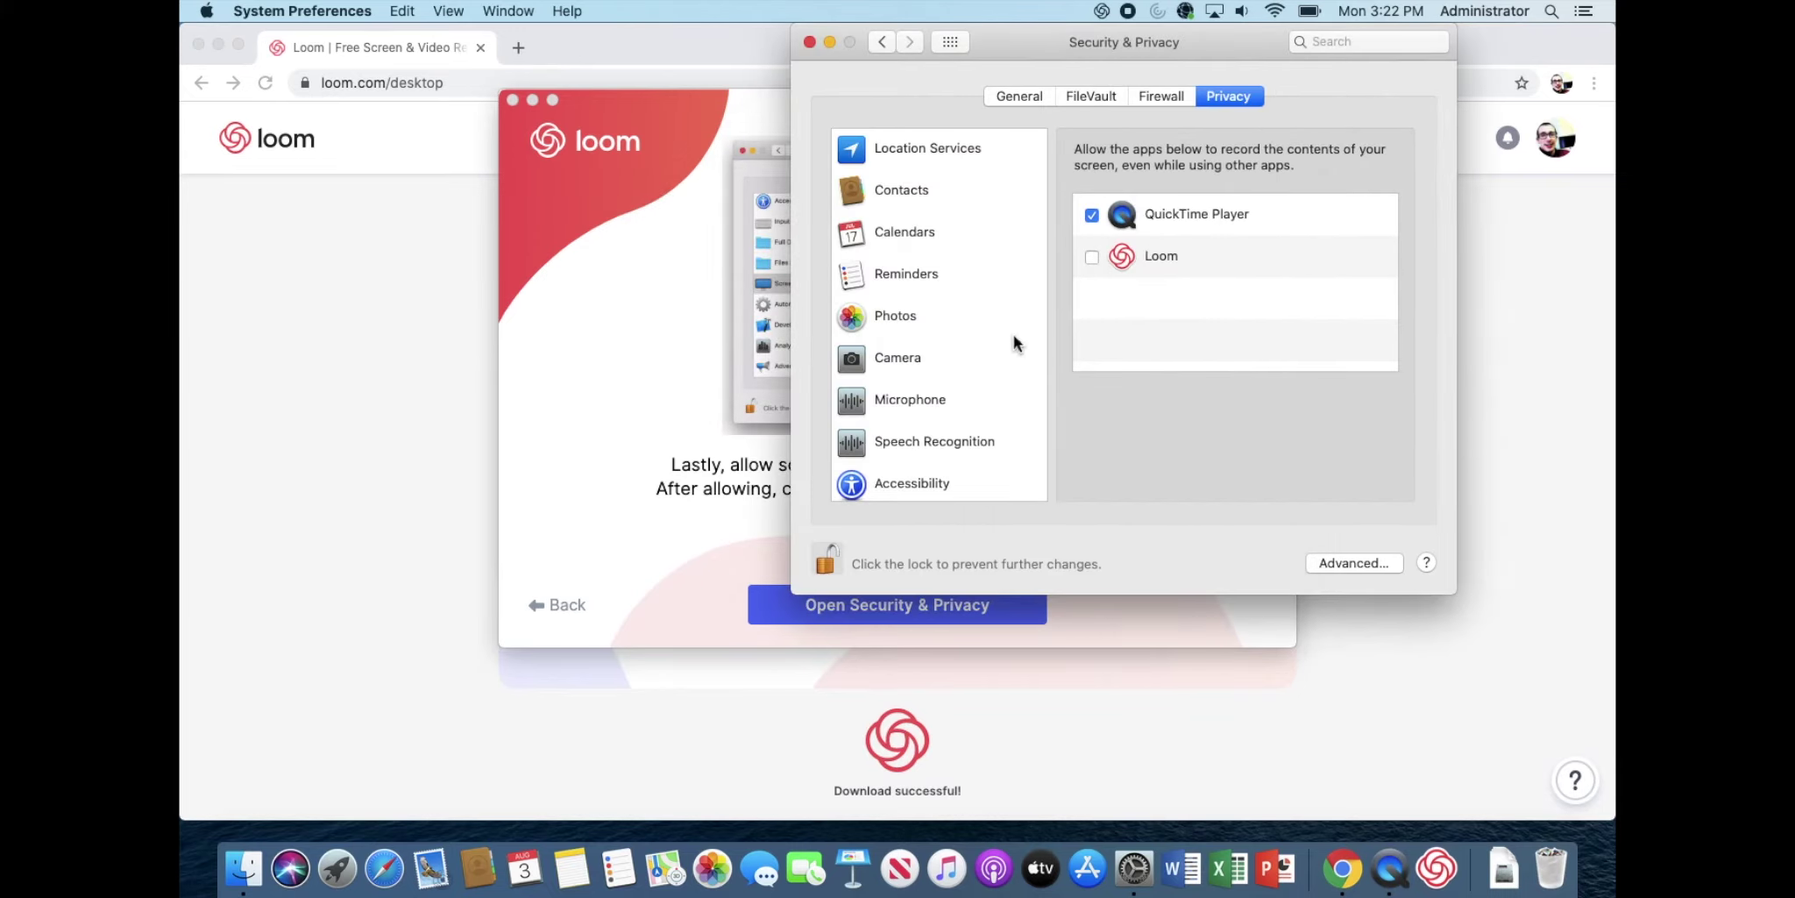
pyautogui.scroll(-5, 1012, 334)
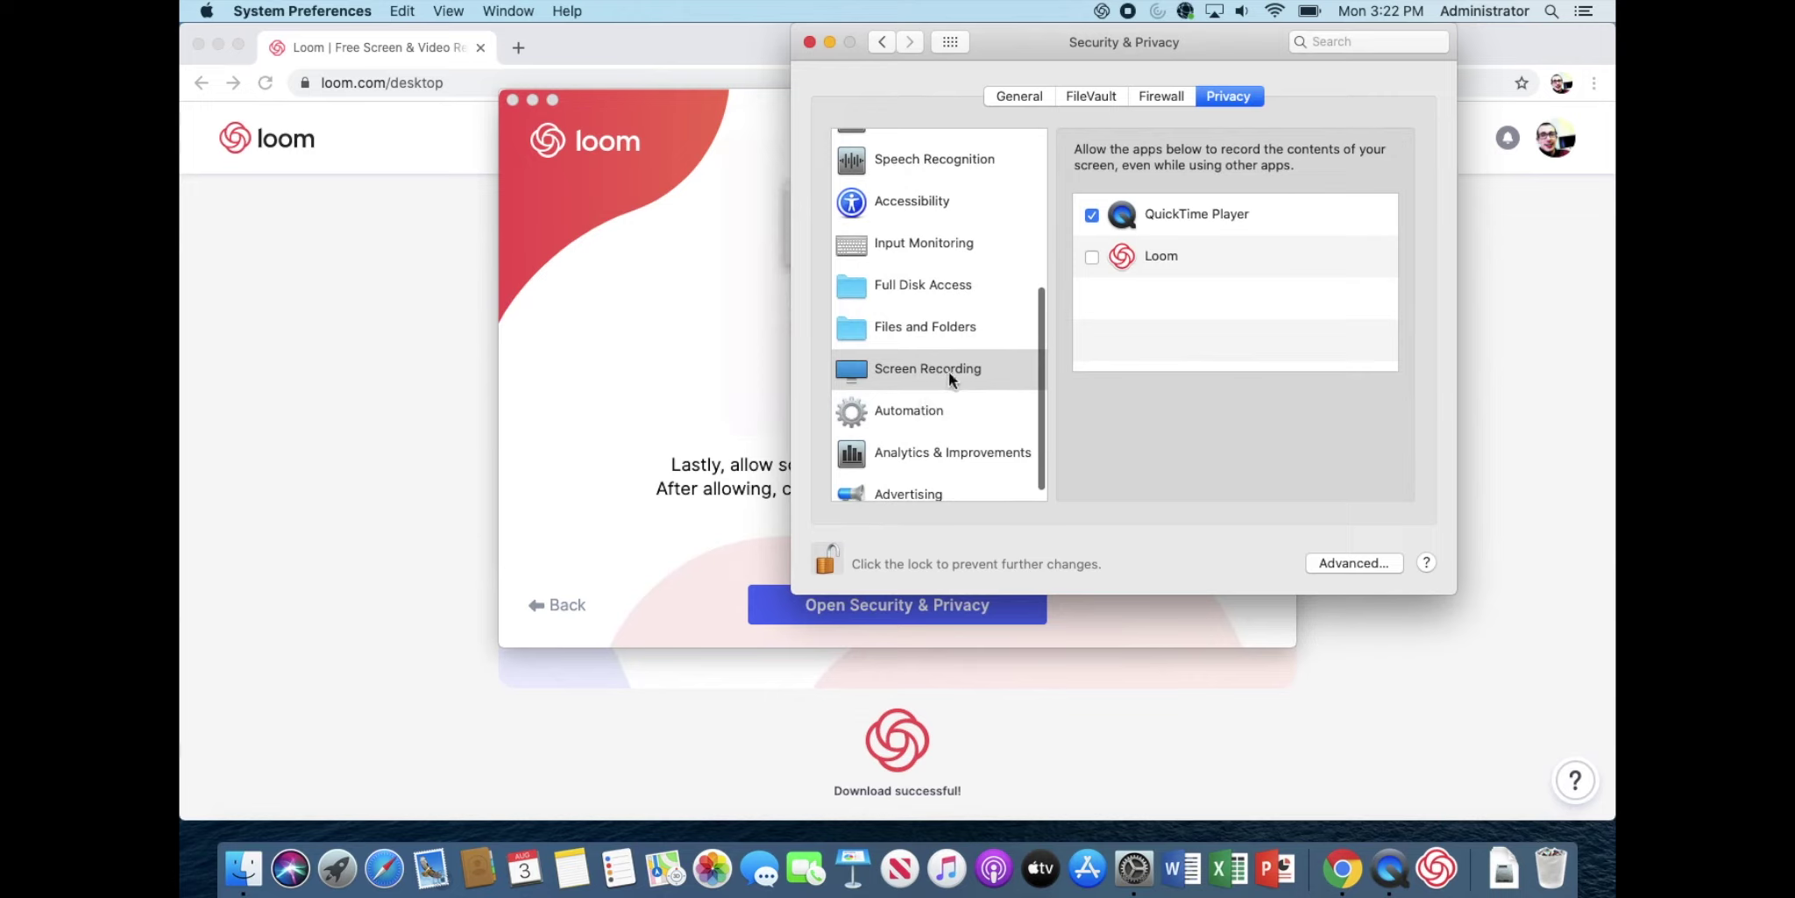
pyautogui.click(1091, 255)
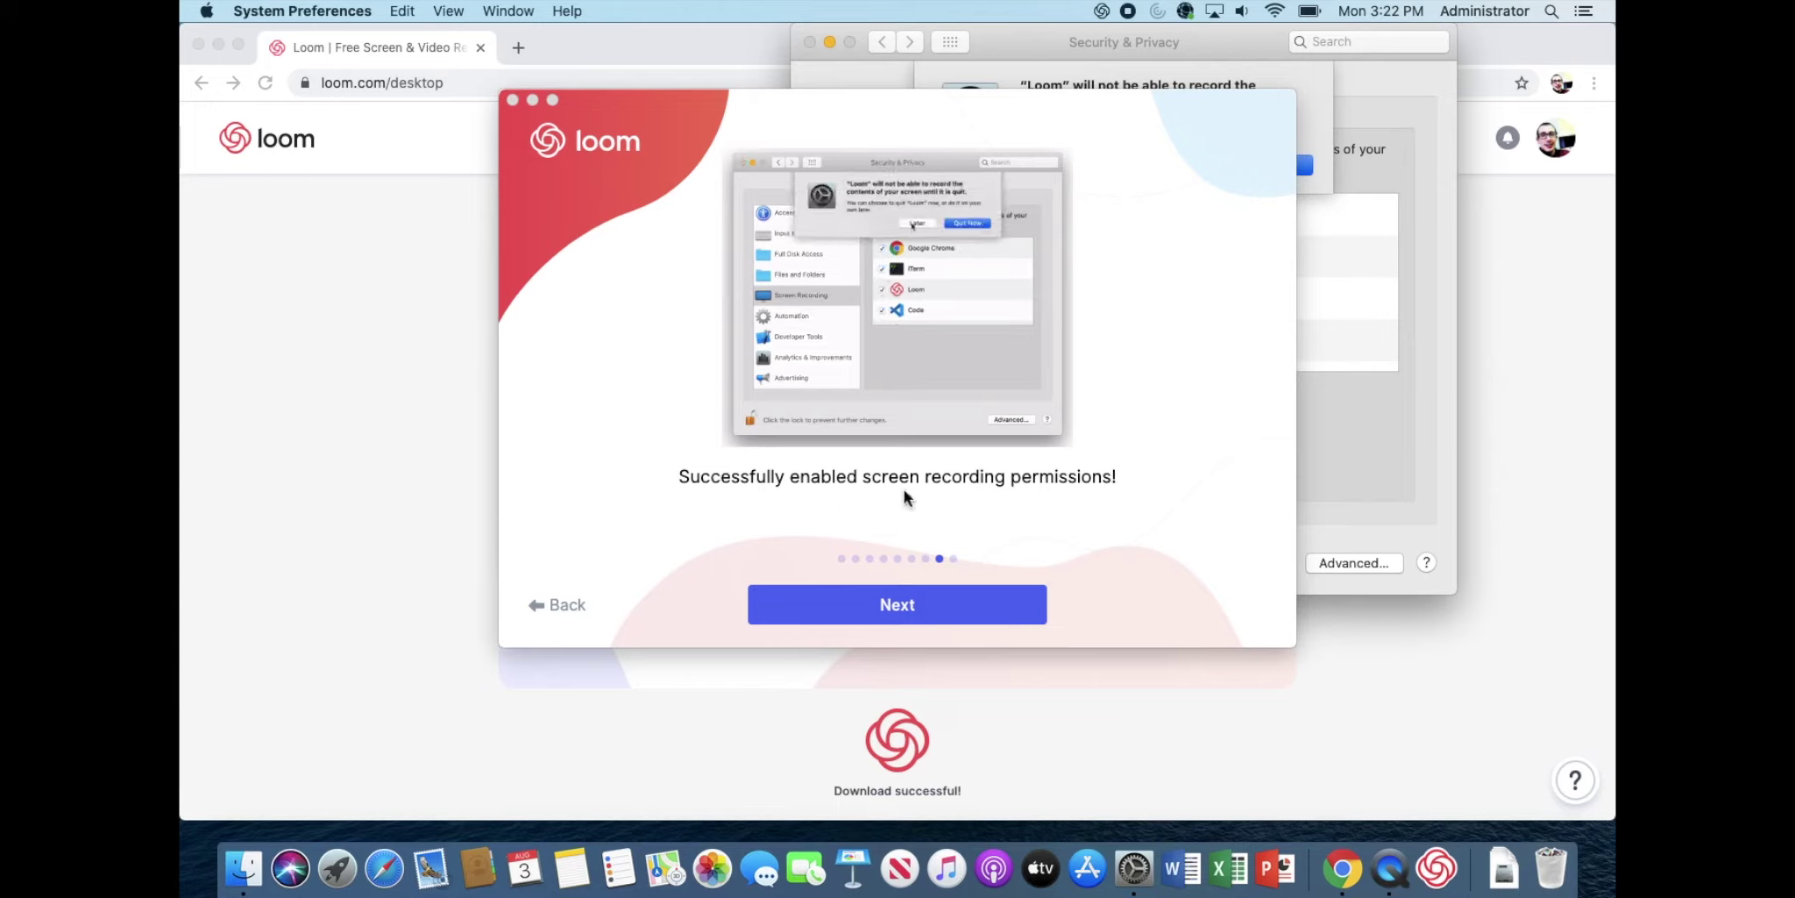
pyautogui.click(909, 607)
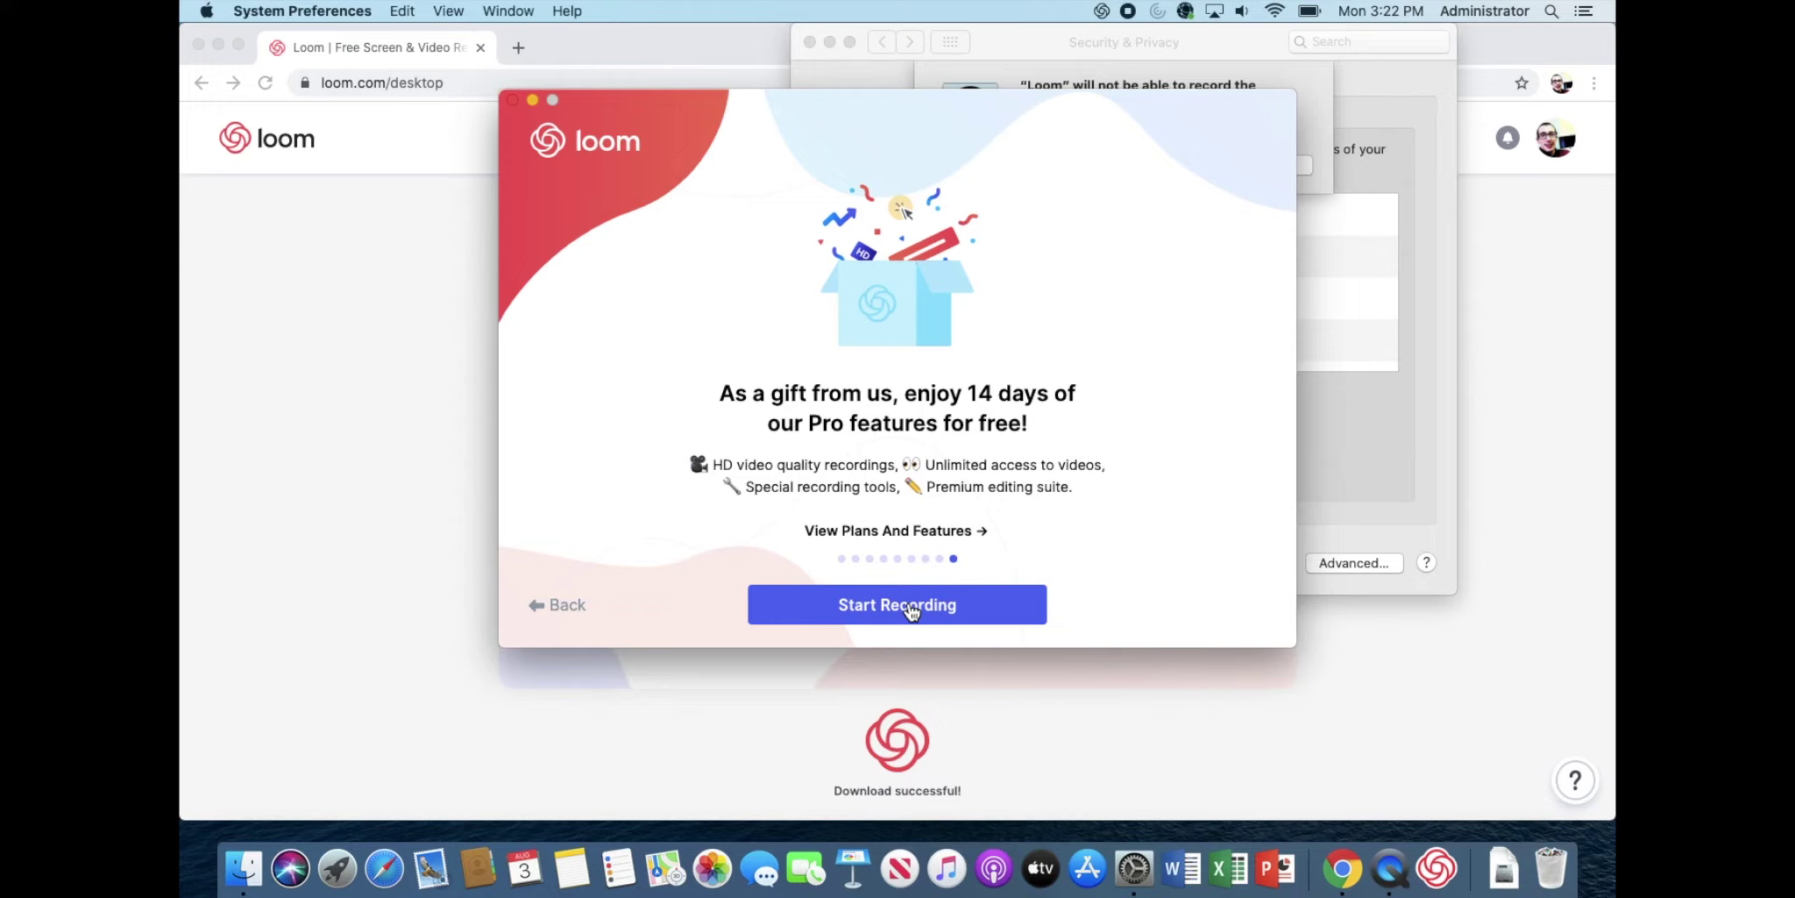
# Step: Finish onboarding to open the recorder set to Screen+Cam with FaceTime HD Camera and built-in microphone
pyautogui.click(907, 603)
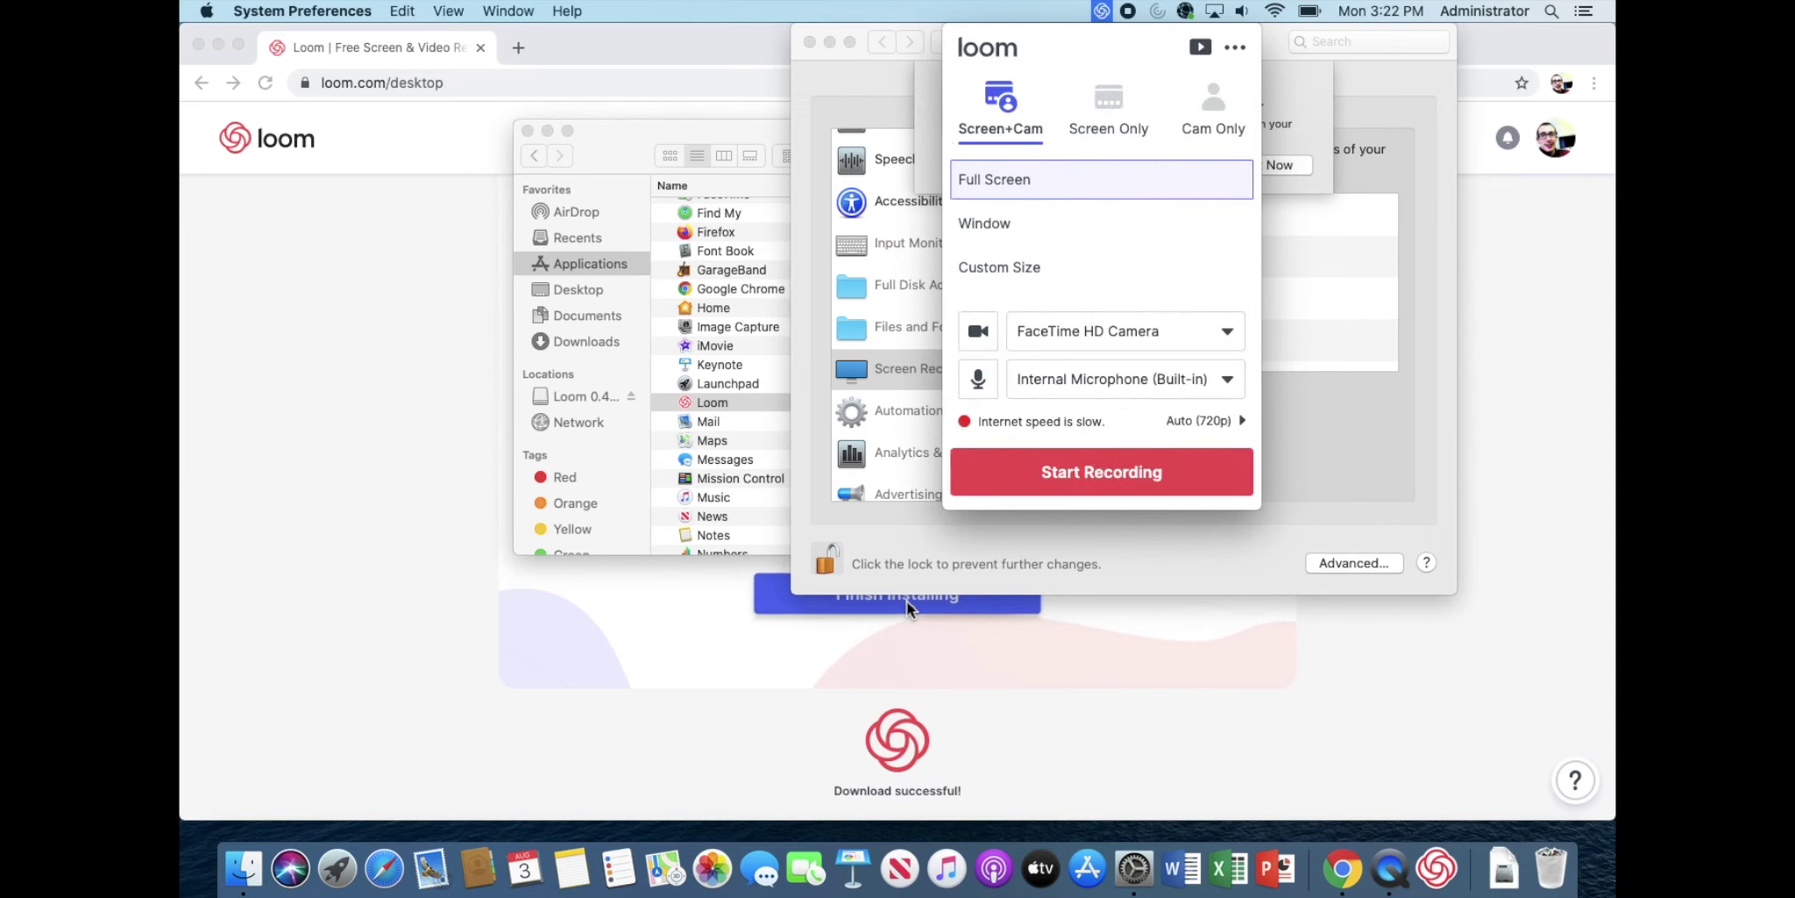